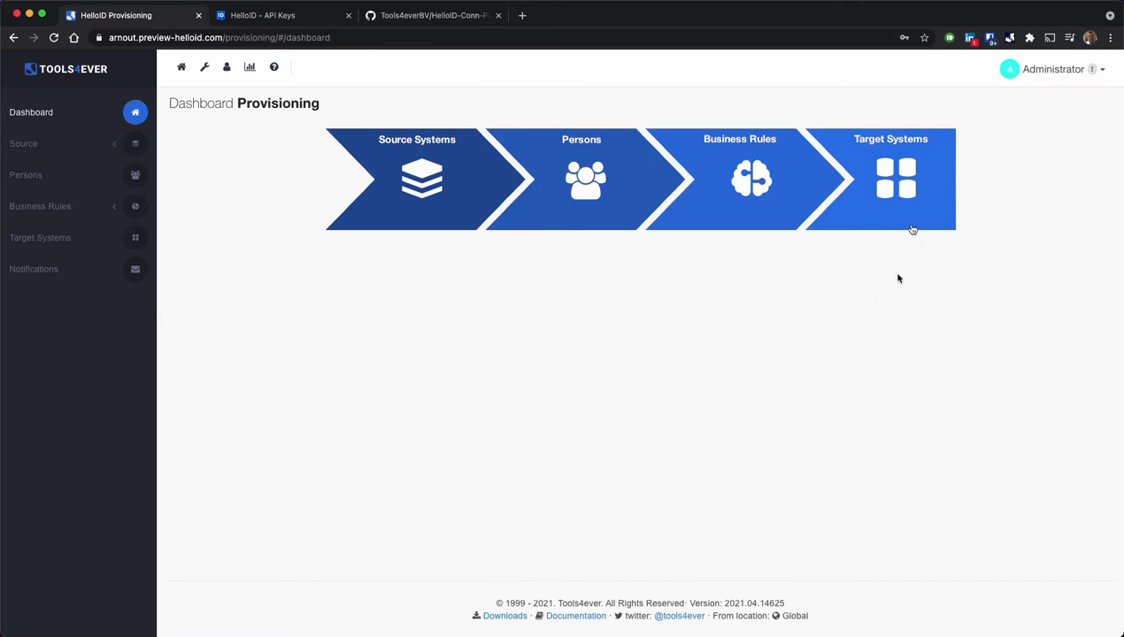
View the system types available for a new target system, closing the selection without adding one
left_click(897, 194)
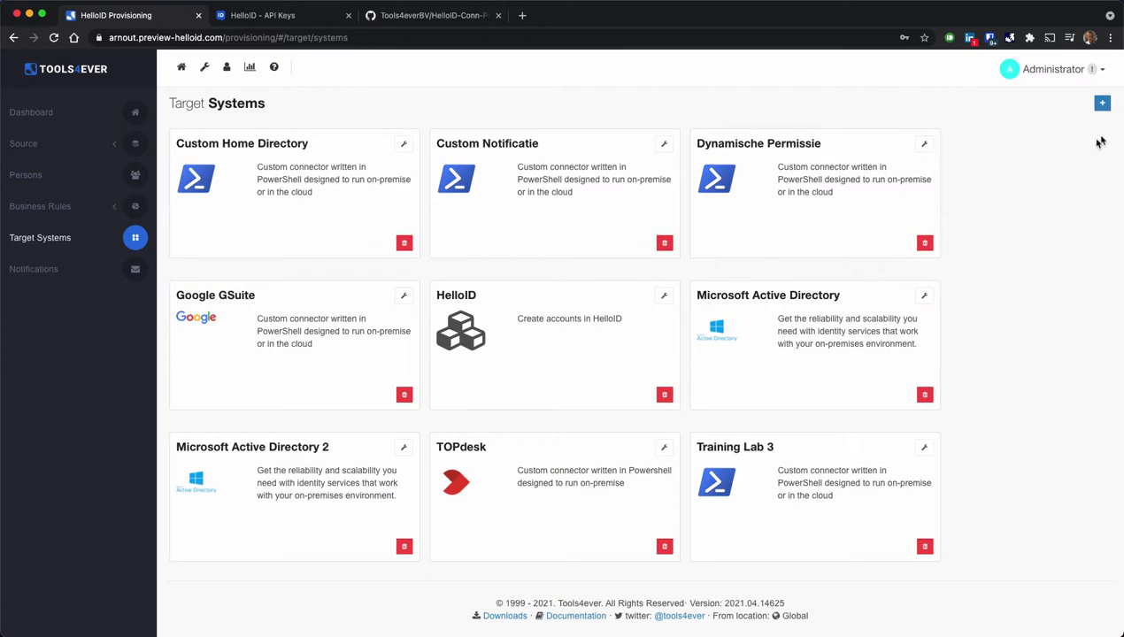
left_click(1103, 105)
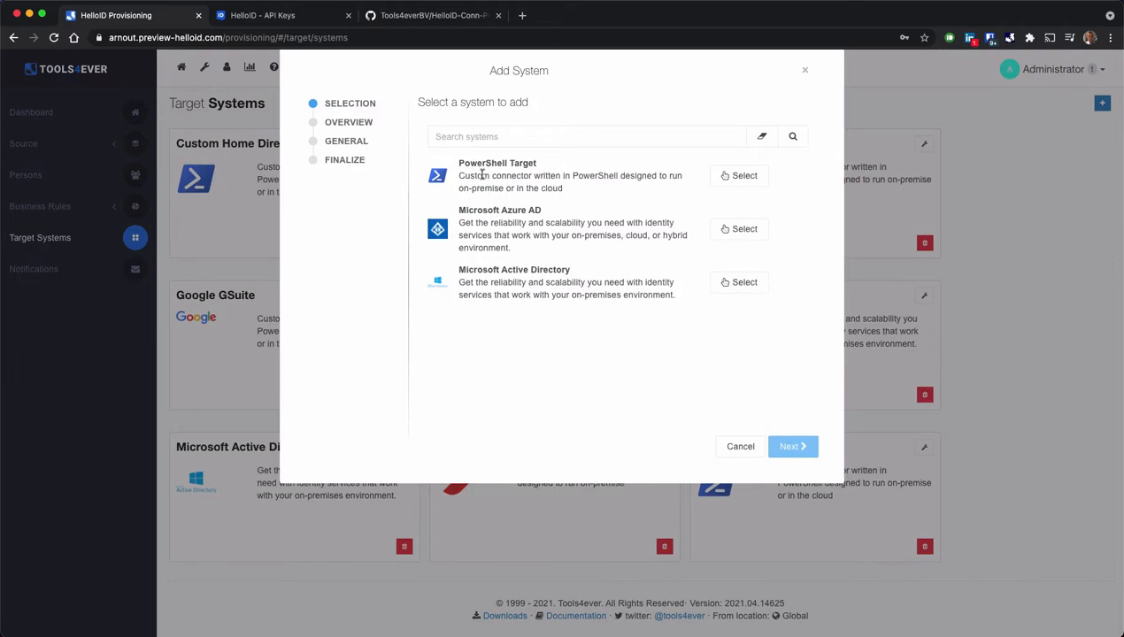
left_click(804, 72)
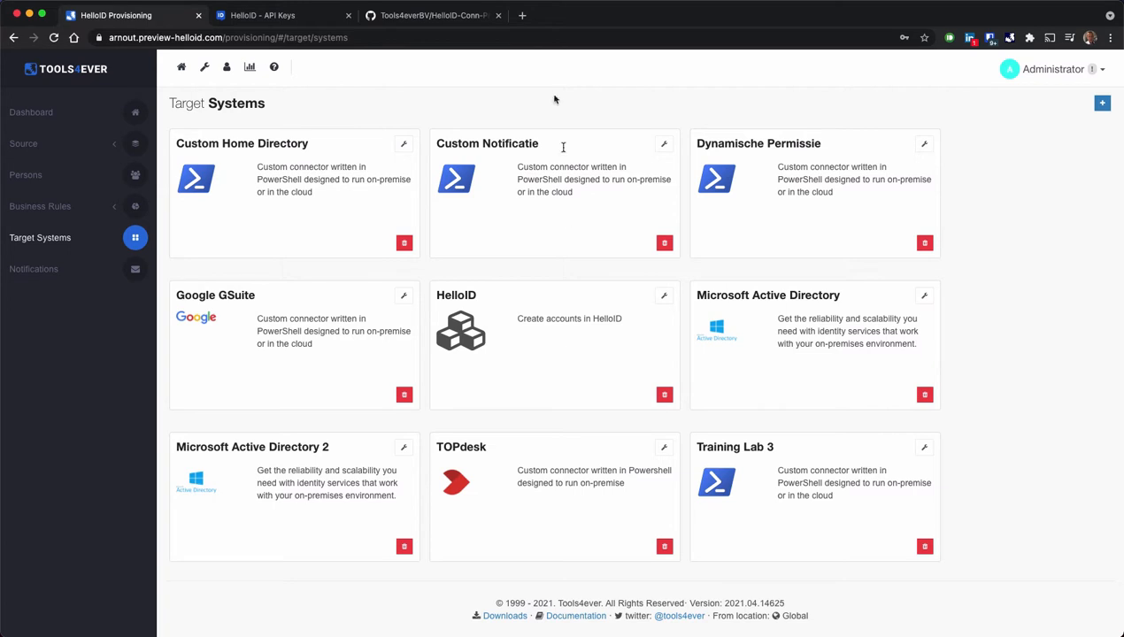
Switch to GitHub and open the raw create.ps1 script from the HelloID-Conn-Prov-Target-HelloID repository
left_click(431, 16)
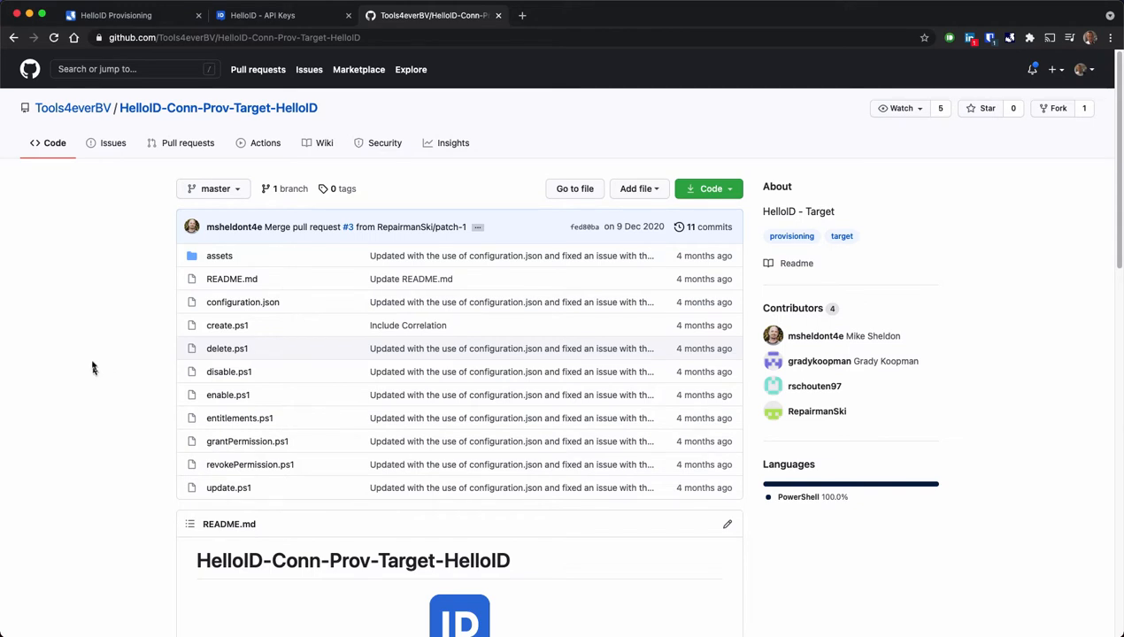
left_click(227, 325)
left_click(811, 304)
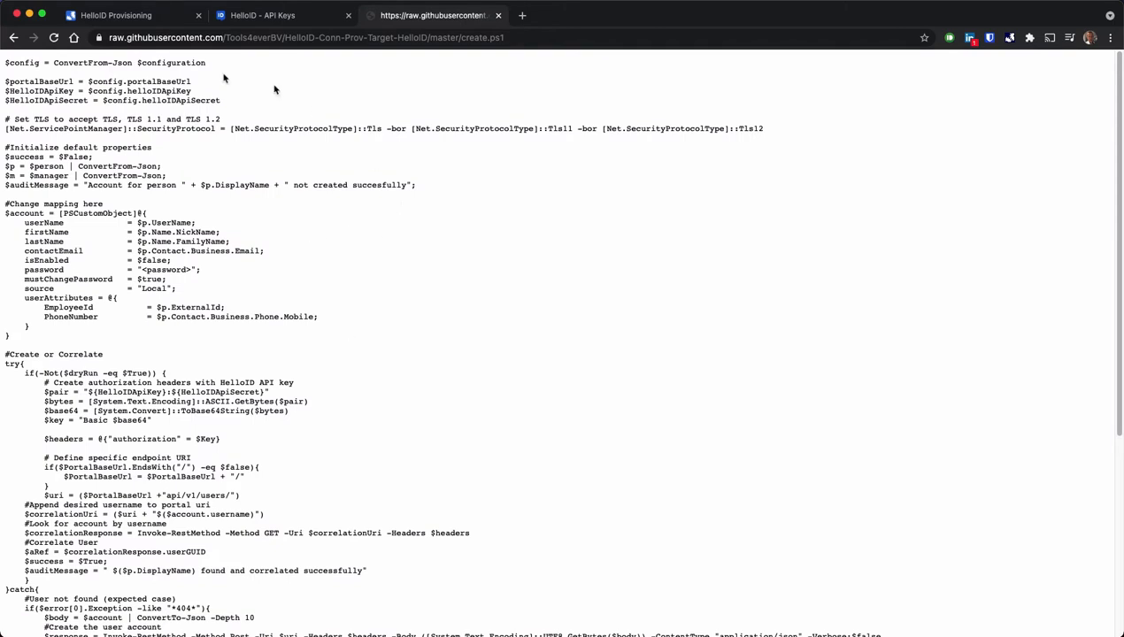
Switch to HelloID Provisioning and open the Account create script of the HelloID target system
left_click(174, 18)
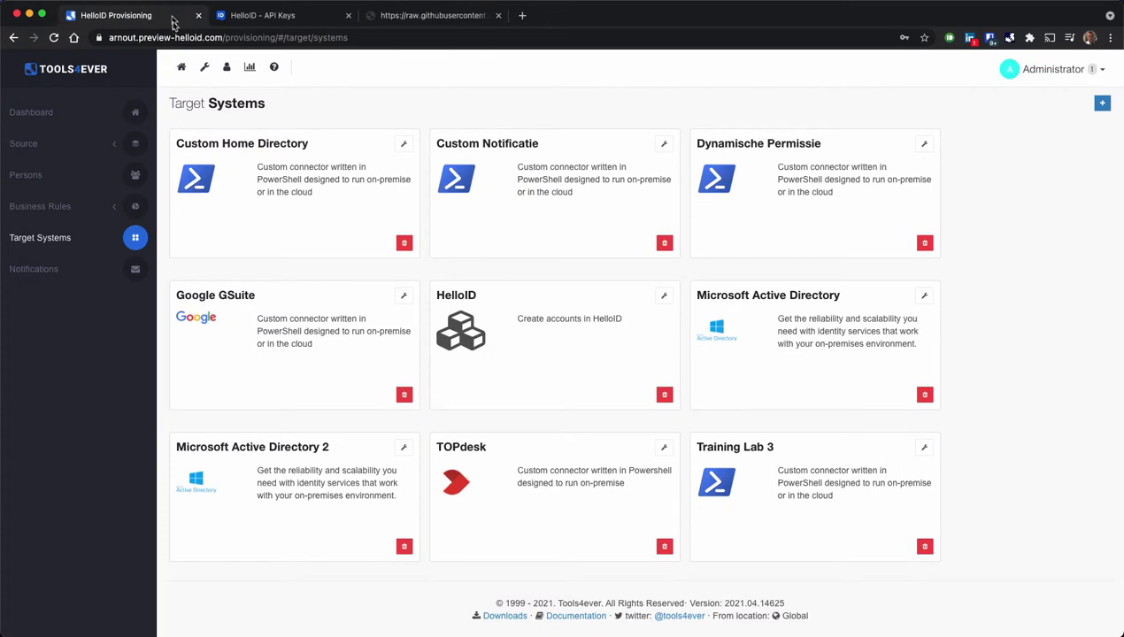
left_click(665, 299)
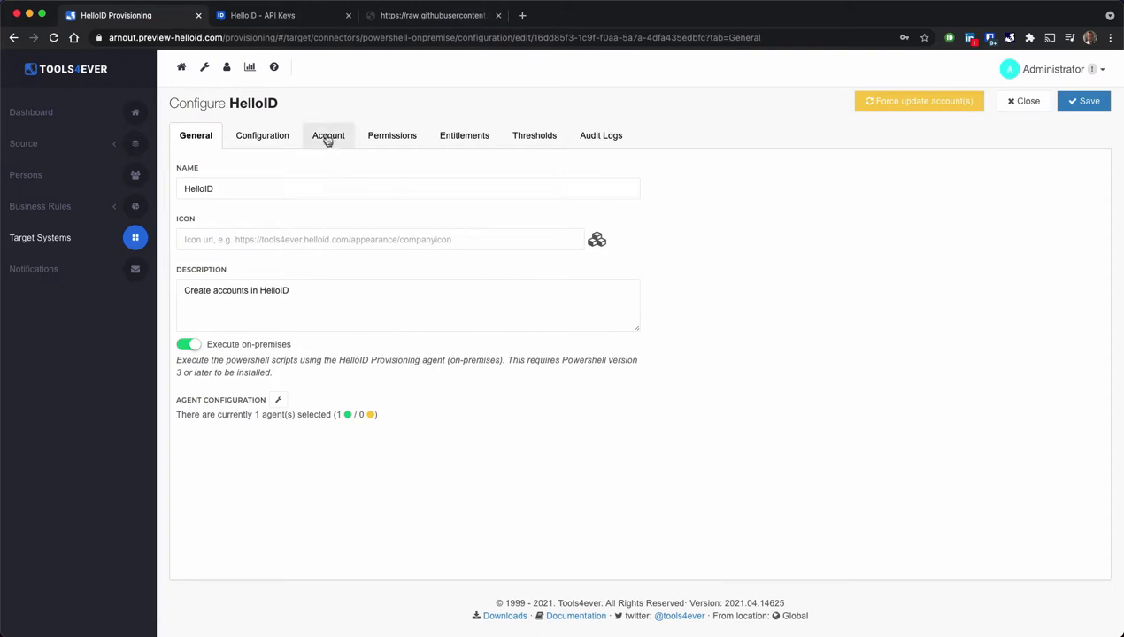
left_click(327, 137)
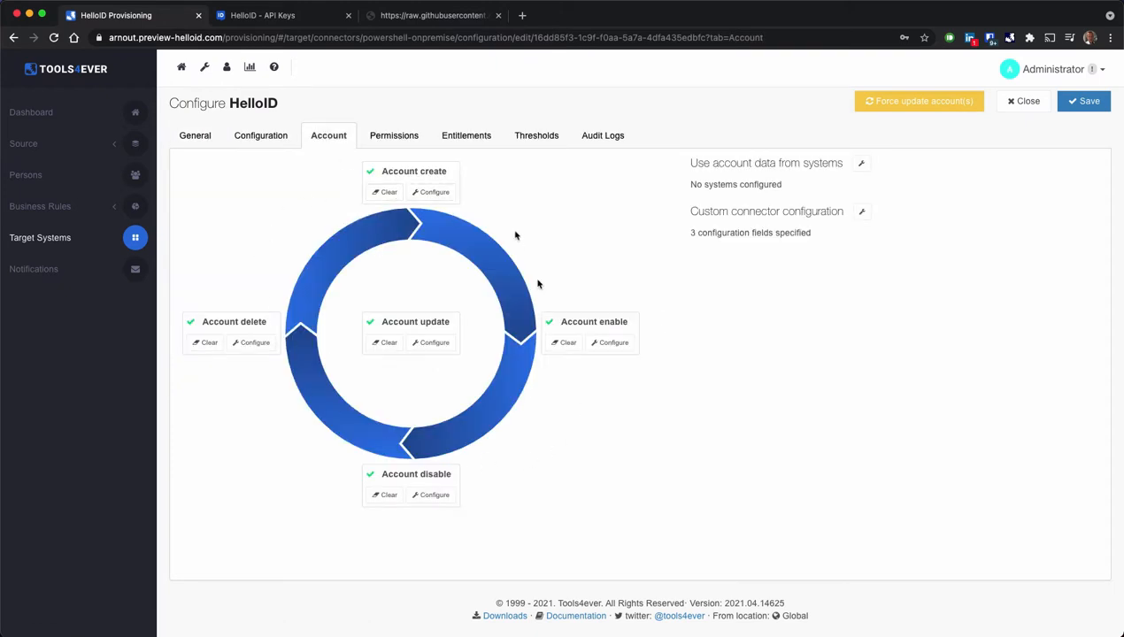
left_click(432, 193)
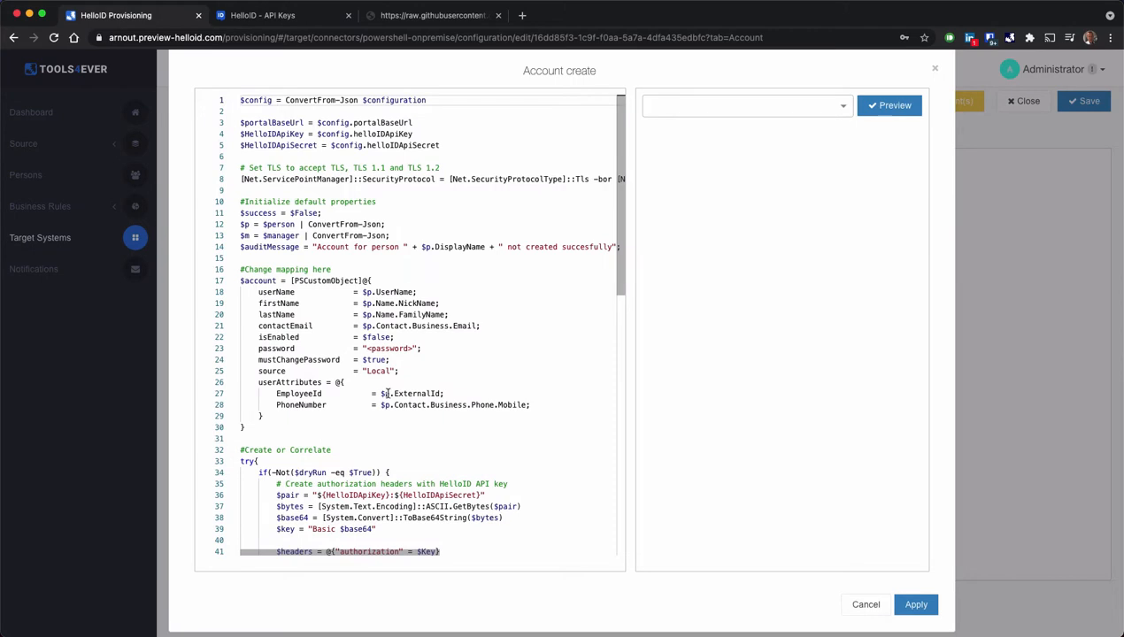
Examine the userName mapping, the configuration variables on lines 1–5 and the password mapping in the script, then close it without applying
left_click(431, 293)
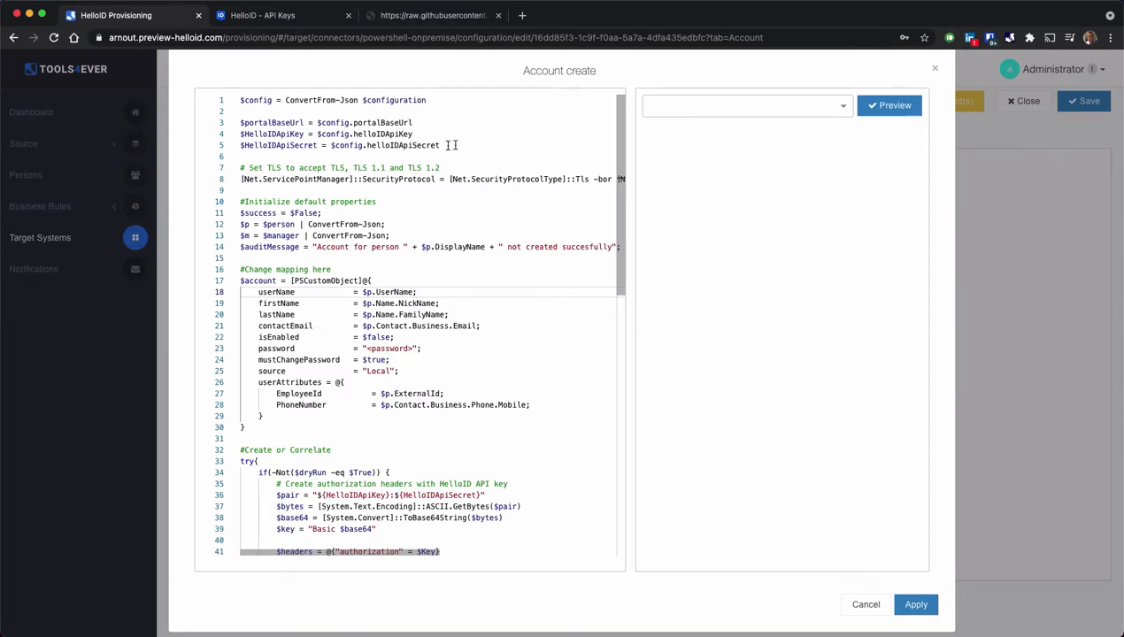
left_click_drag(450, 145, 220, 99)
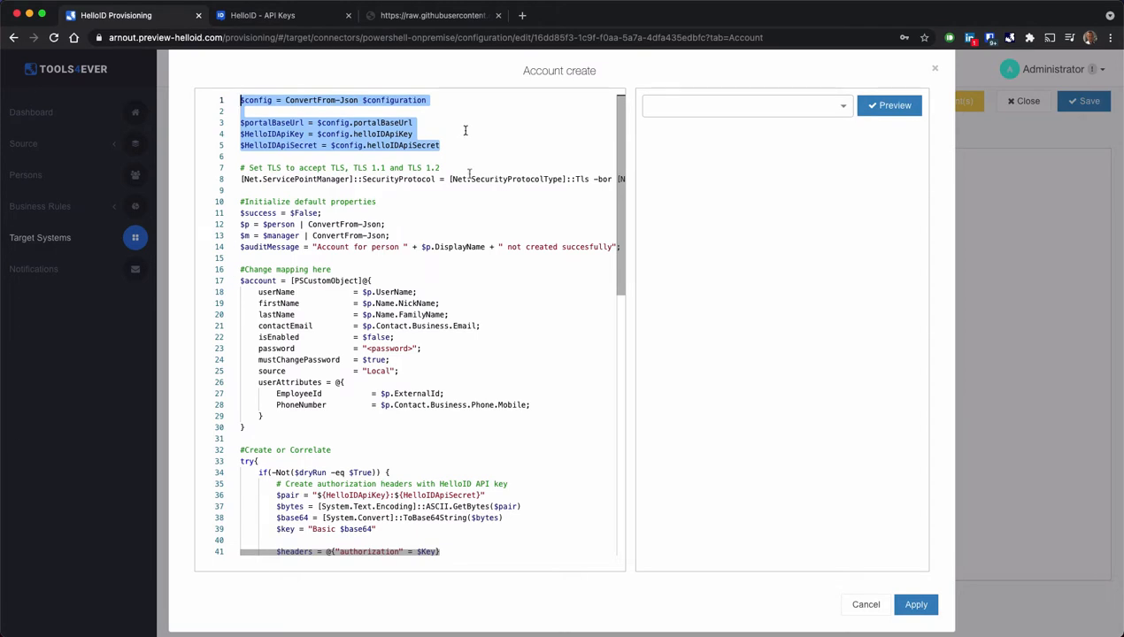
left_click(432, 349)
left_click(370, 349)
left_click_drag(367, 349, 413, 349)
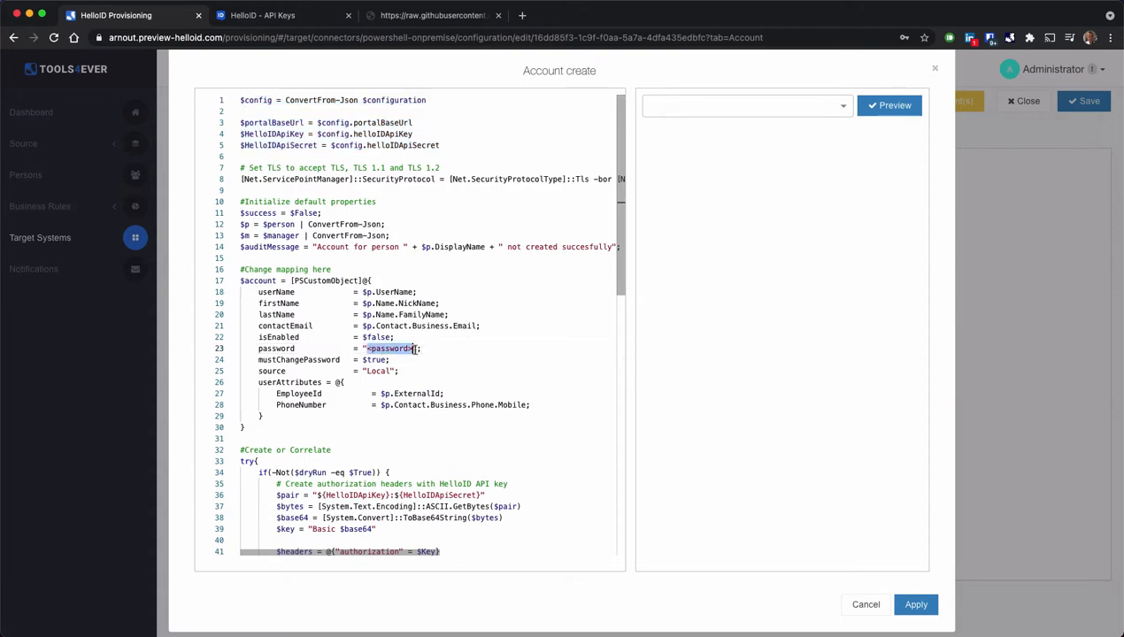
left_click(440, 349)
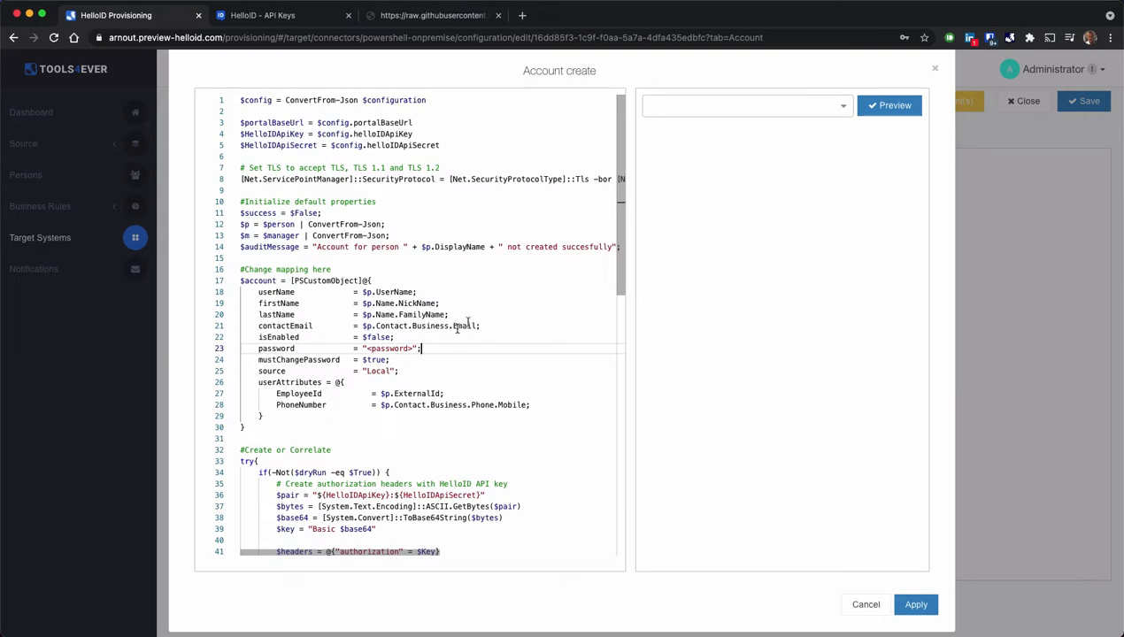
left_click(935, 69)
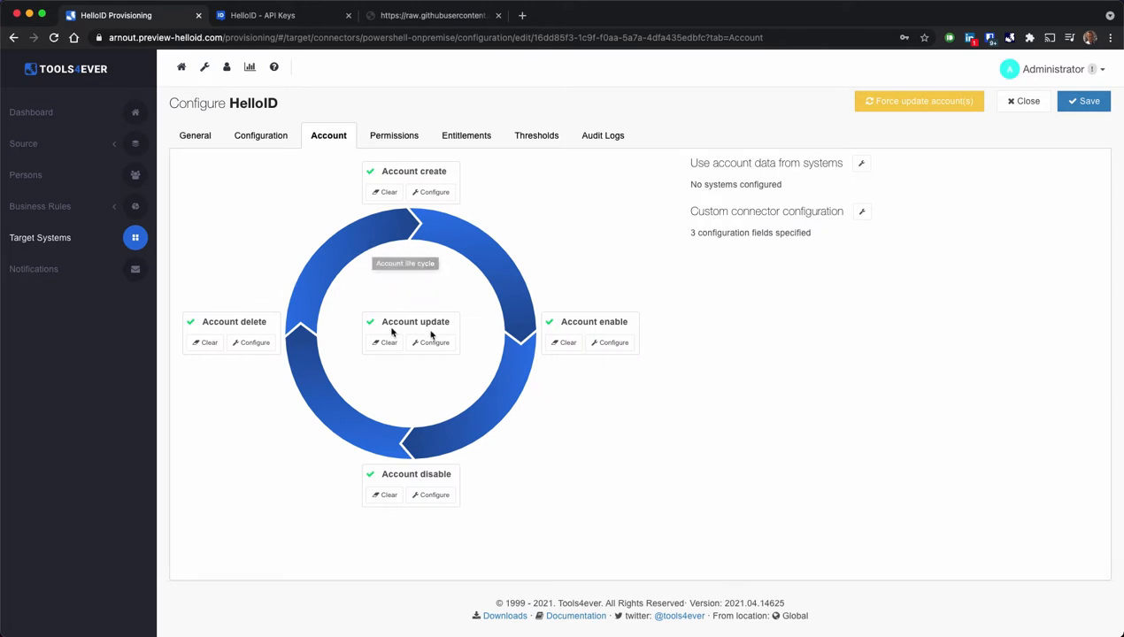
Switch to GitHub and return to the file list of the HelloID-Conn-Prov-Target-HelloID repository
left_click(419, 15)
left_click(13, 37)
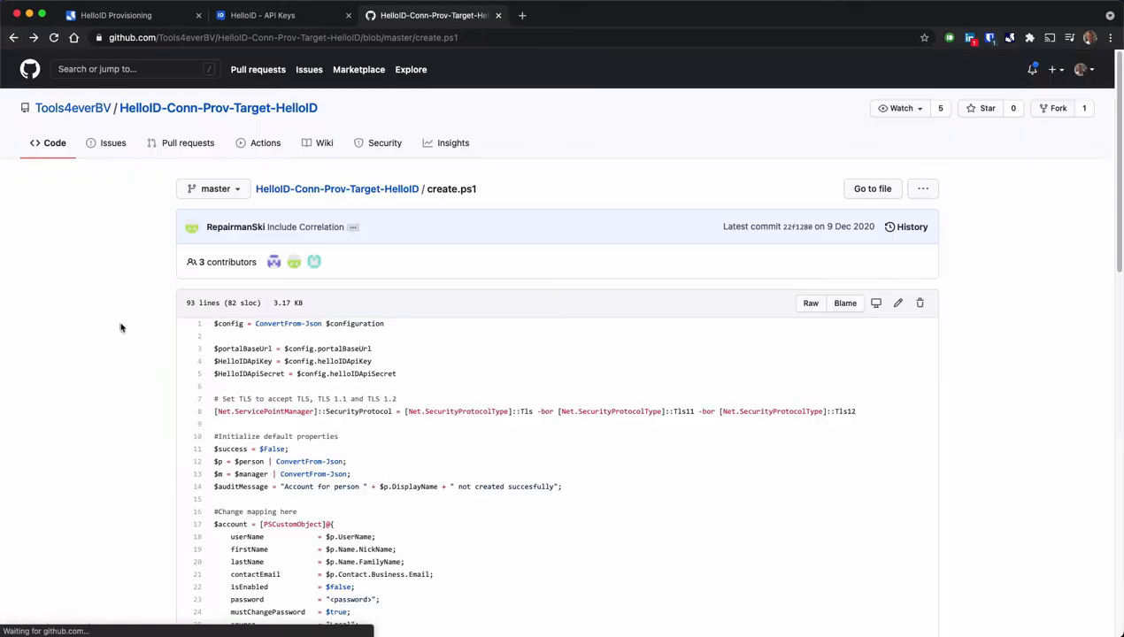
left_click(13, 37)
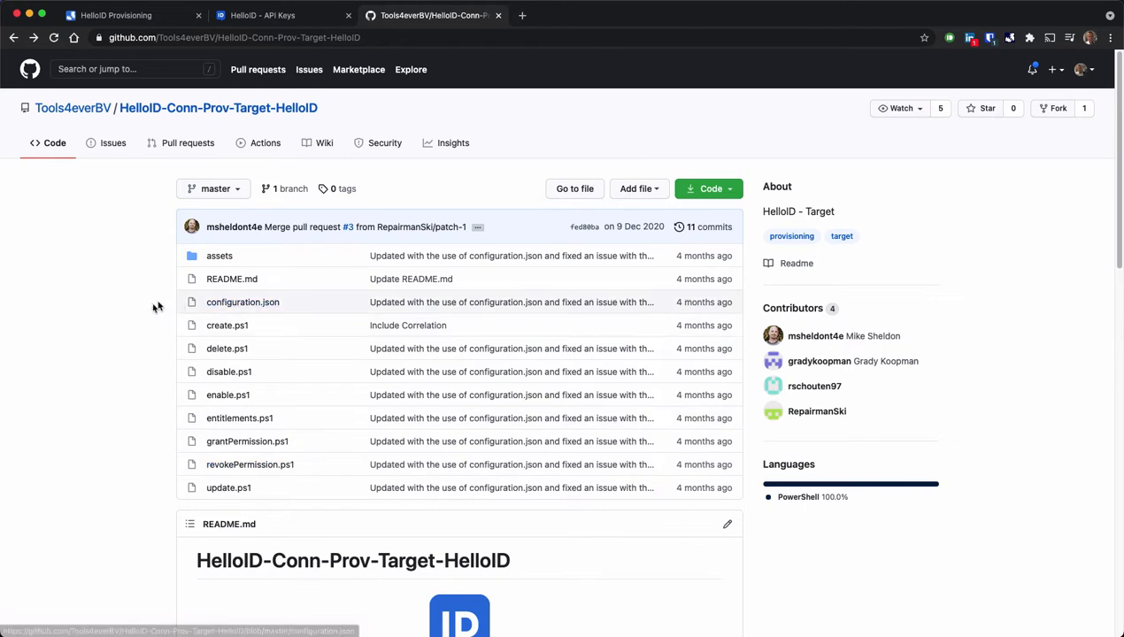
Switch to HelloID Provisioning and open the custom connector configuration of the HelloID target system
left_click(156, 17)
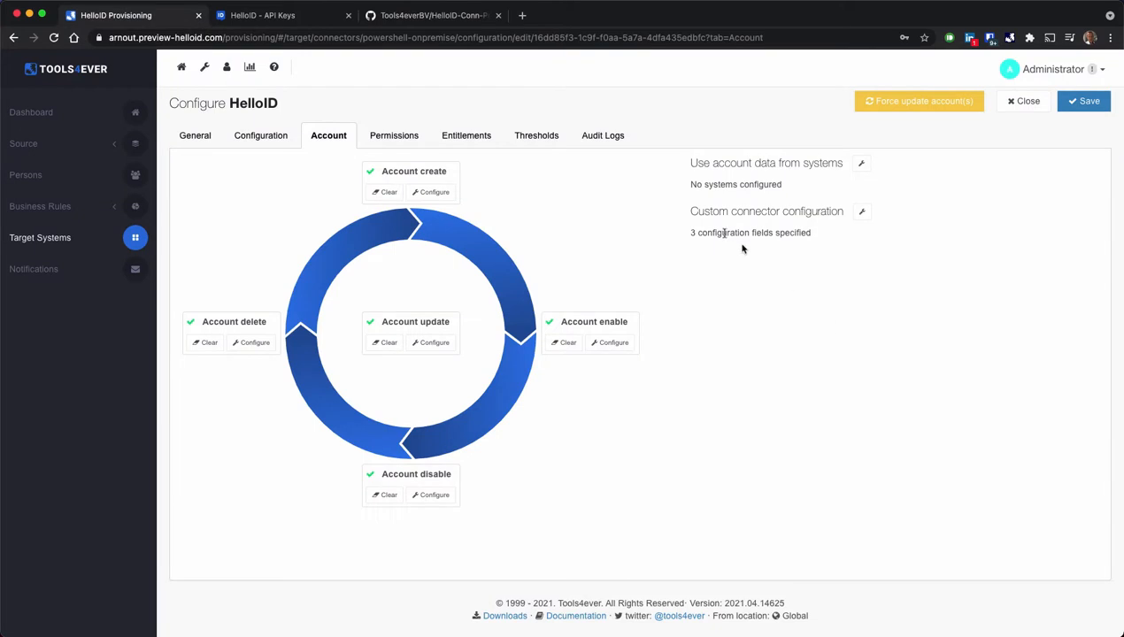
left_click_drag(691, 211, 791, 217)
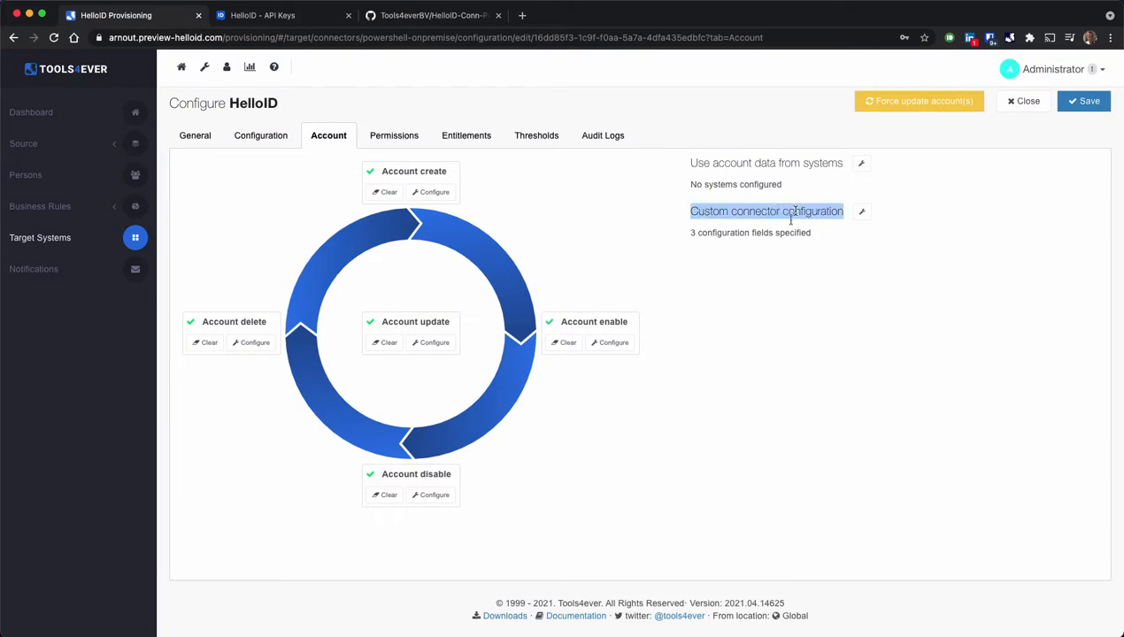
left_click(761, 265)
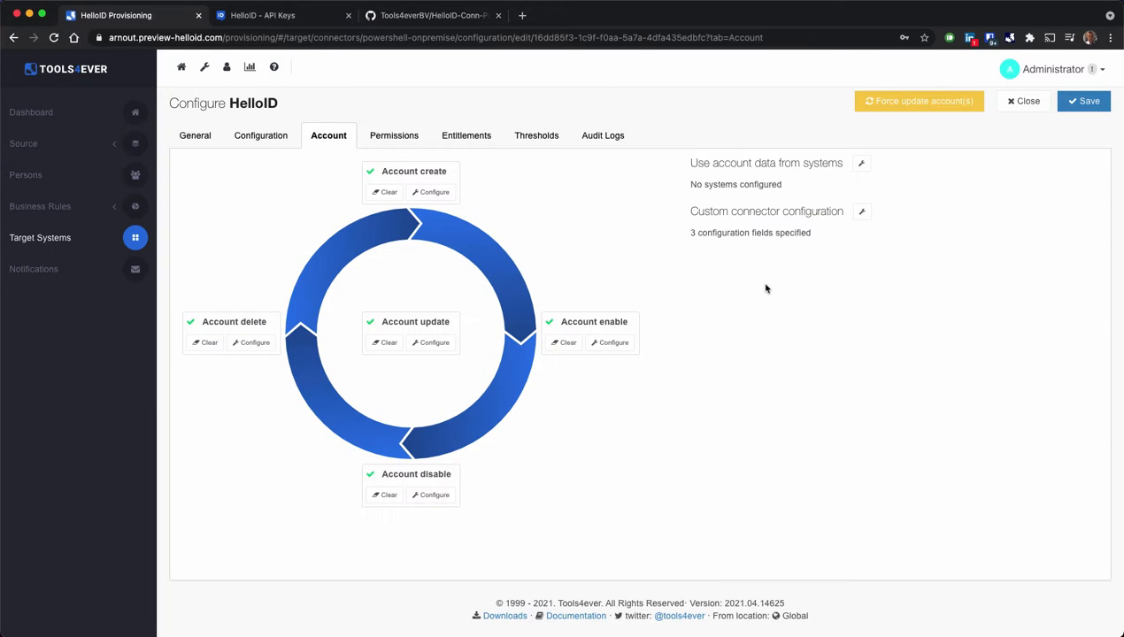
left_click(862, 215)
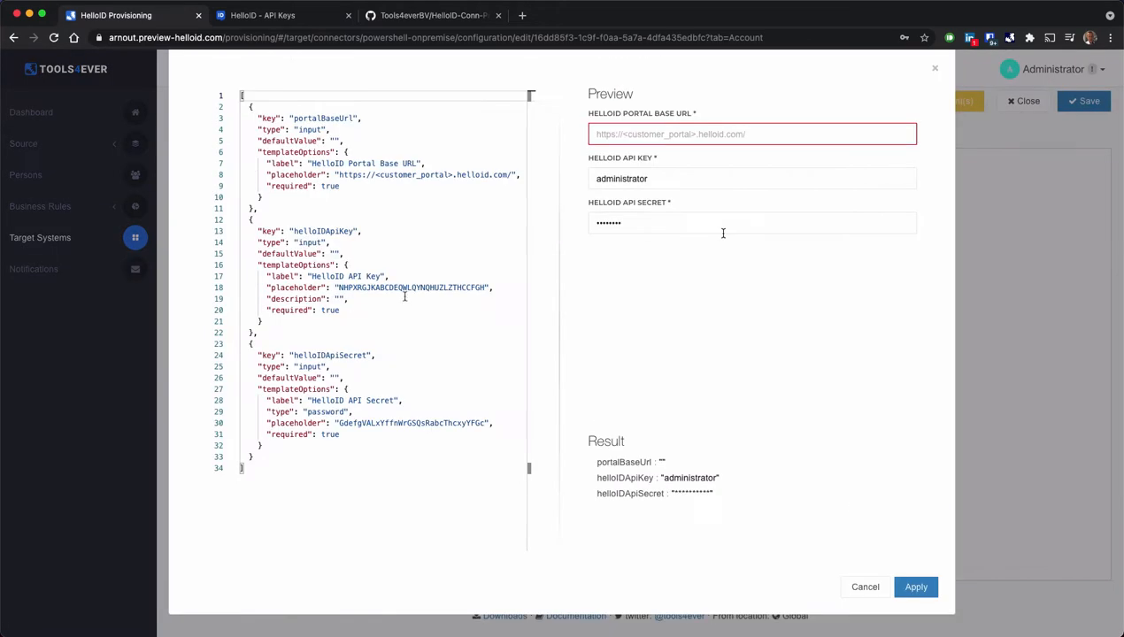
left_click(393, 256)
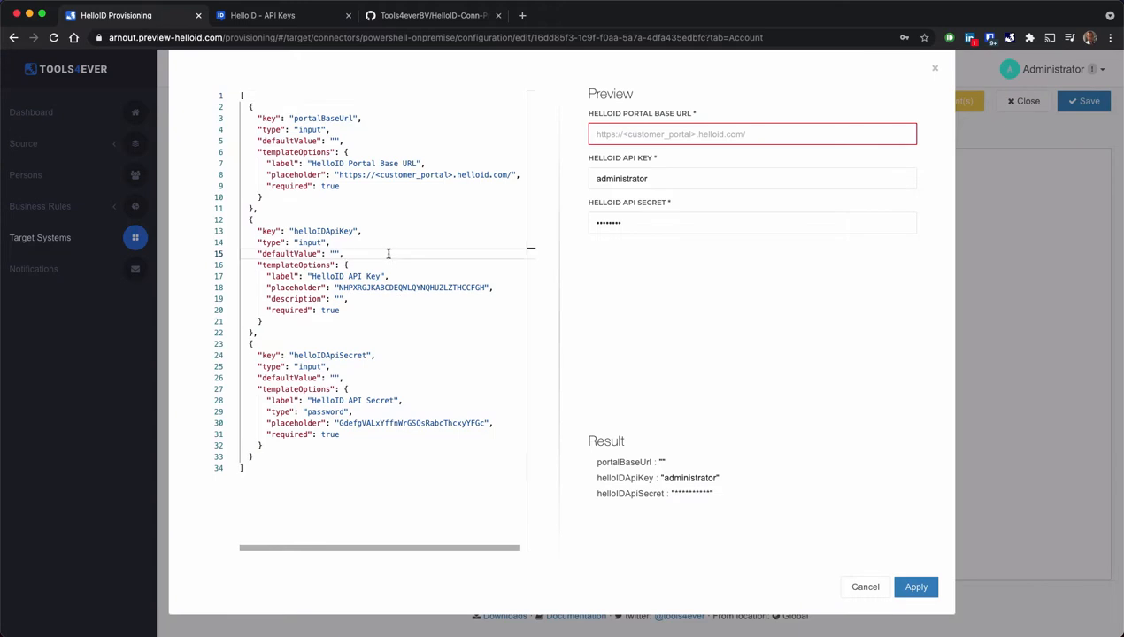
View configuration.json in the GitHub repository for comparison, then return to the connector configuration in HelloID Provisioning
left_click(407, 18)
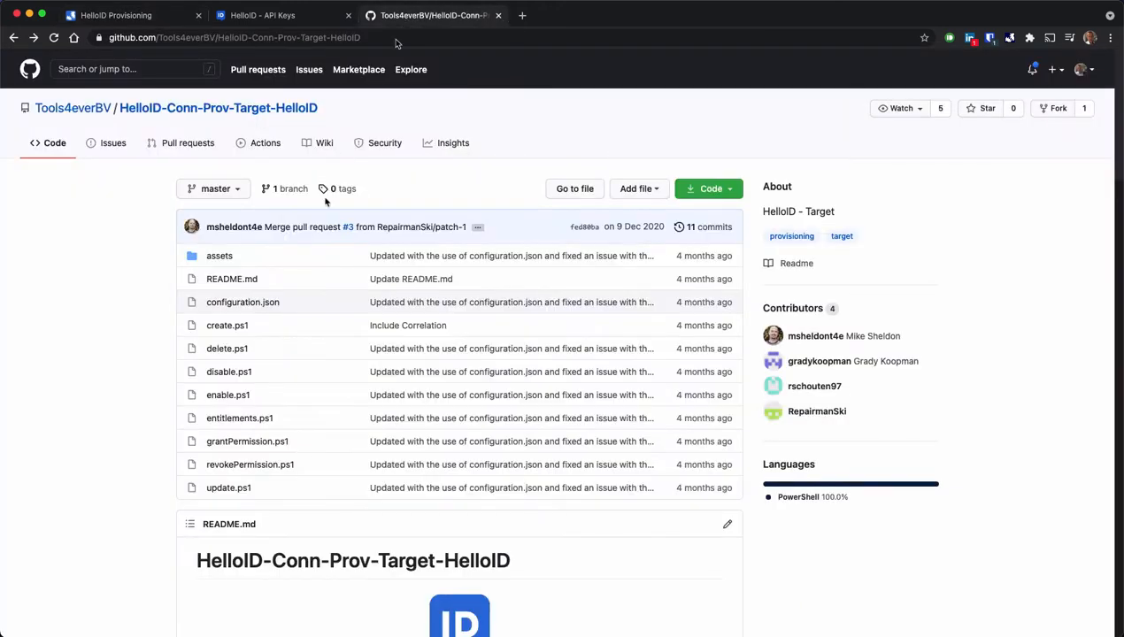
left_click(234, 303)
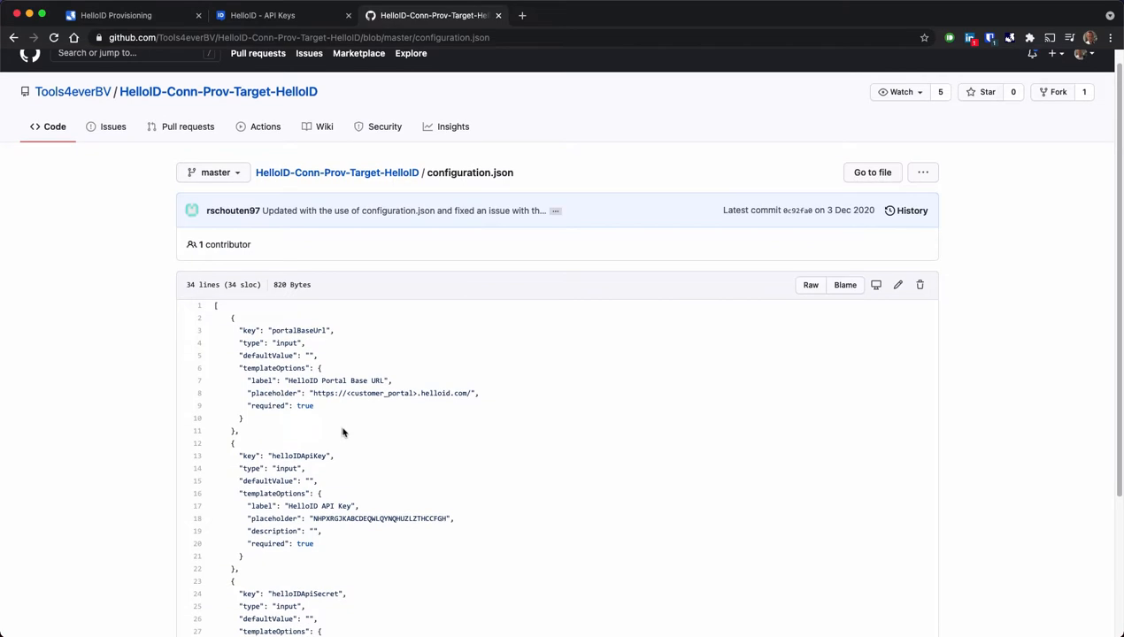
scroll(292, 354, "down", 5)
left_click(146, 19)
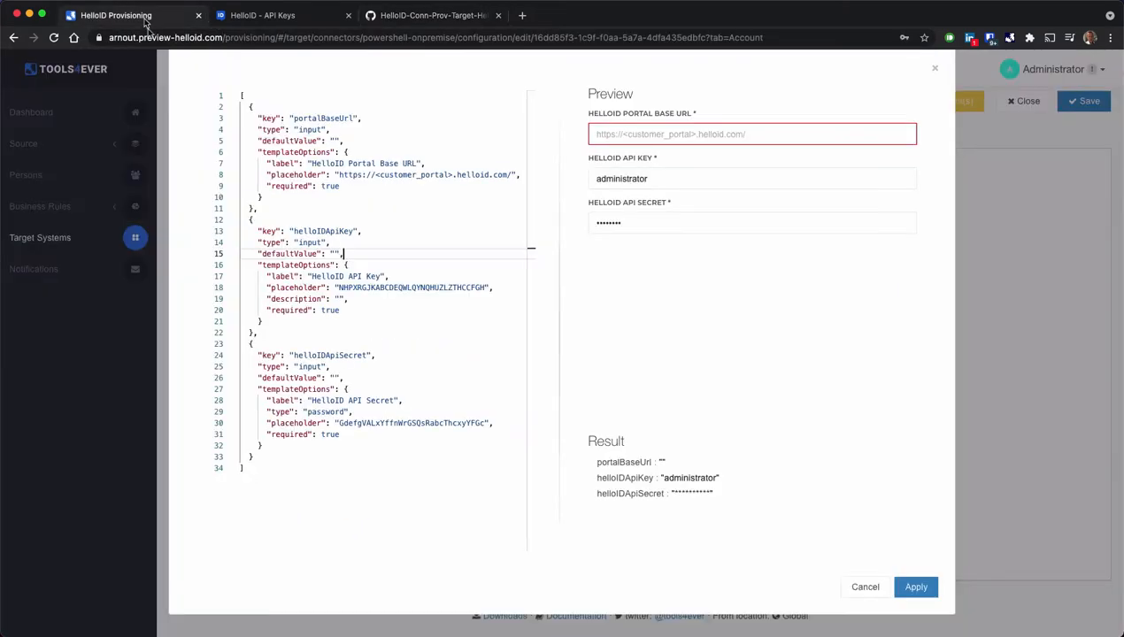
Apply the custom connector configuration and inspect the portal base URL in the HelloID system's configuration values
left_click(404, 276)
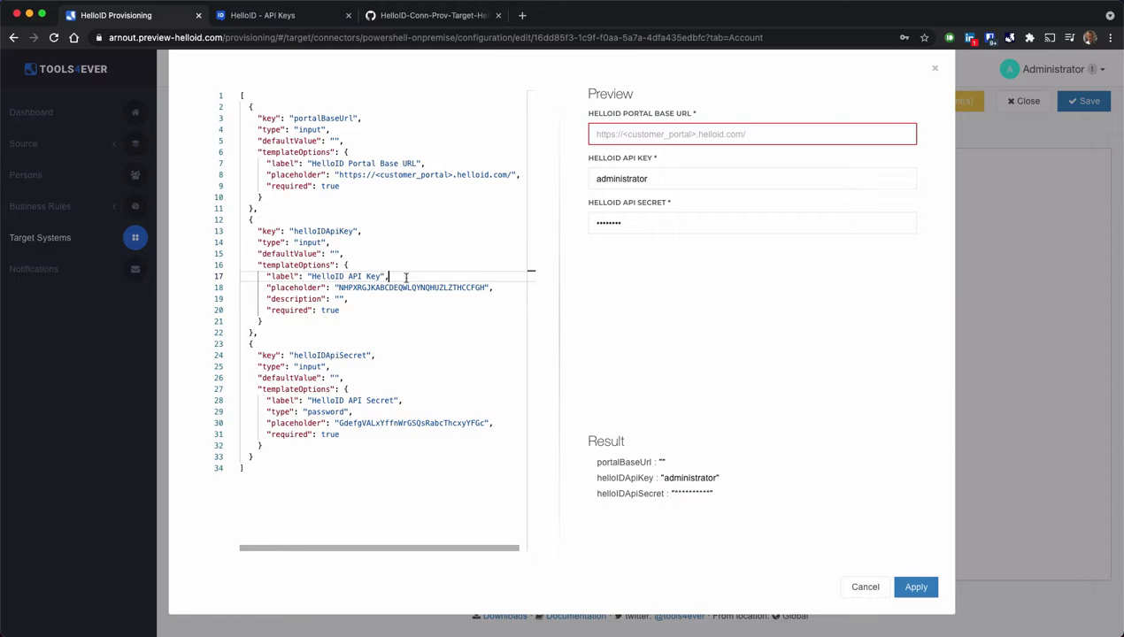
left_click(380, 231)
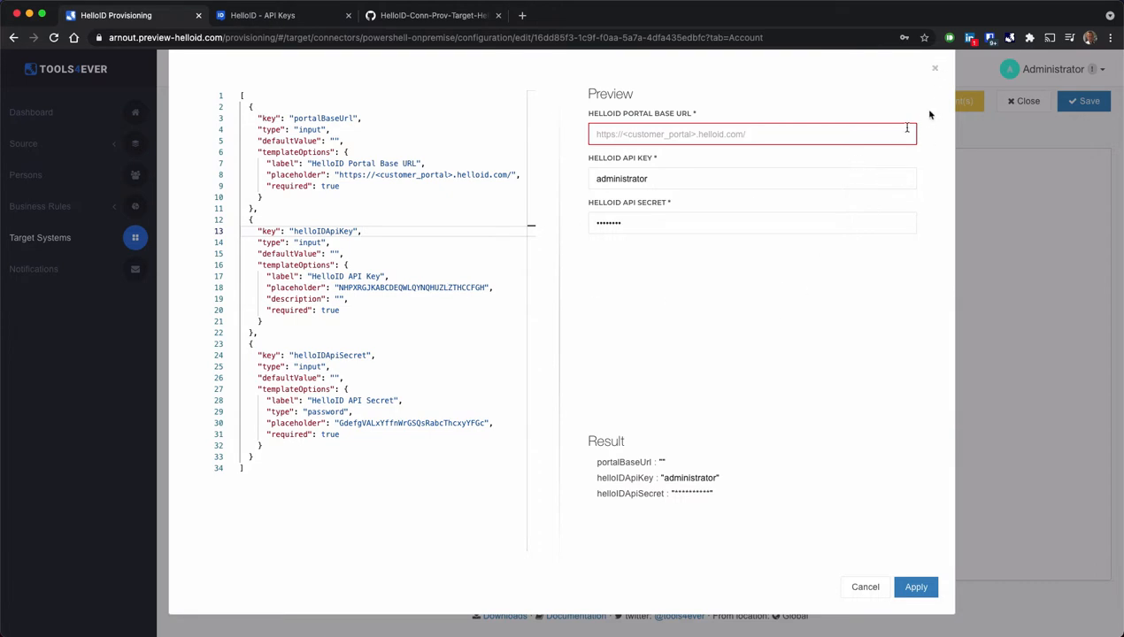
left_click(916, 587)
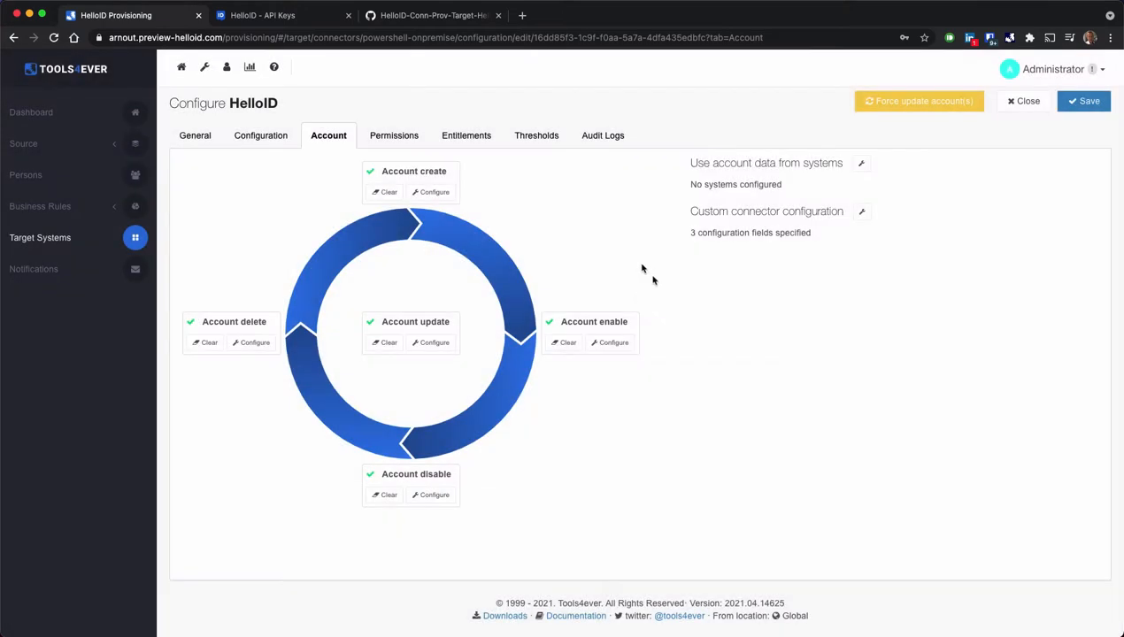
left_click(262, 140)
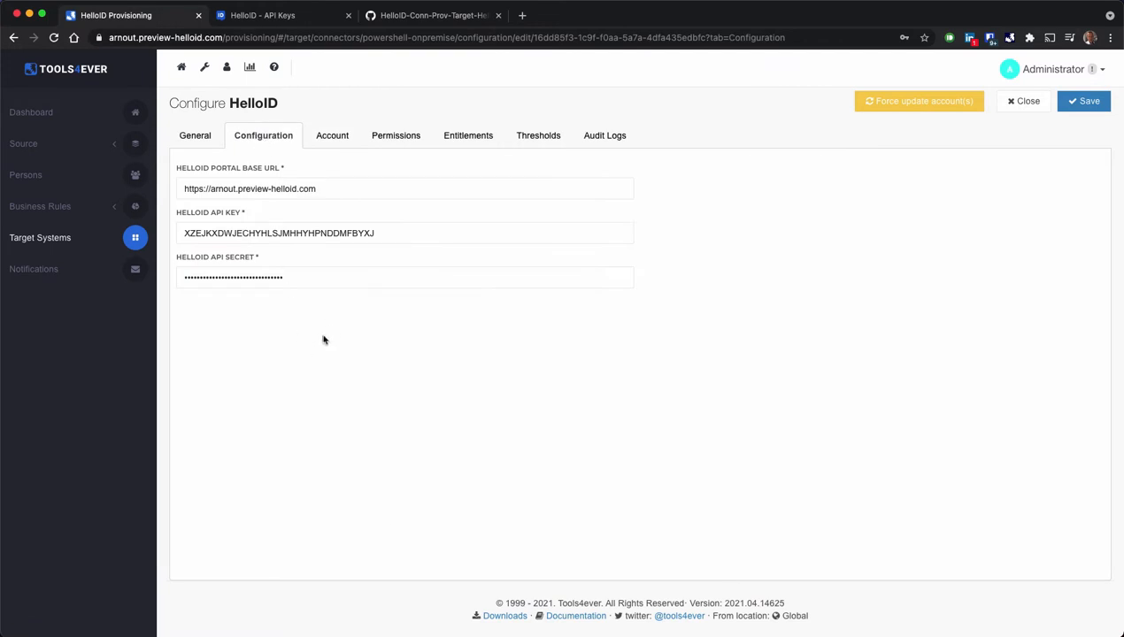
left_click_drag(185, 189, 303, 188)
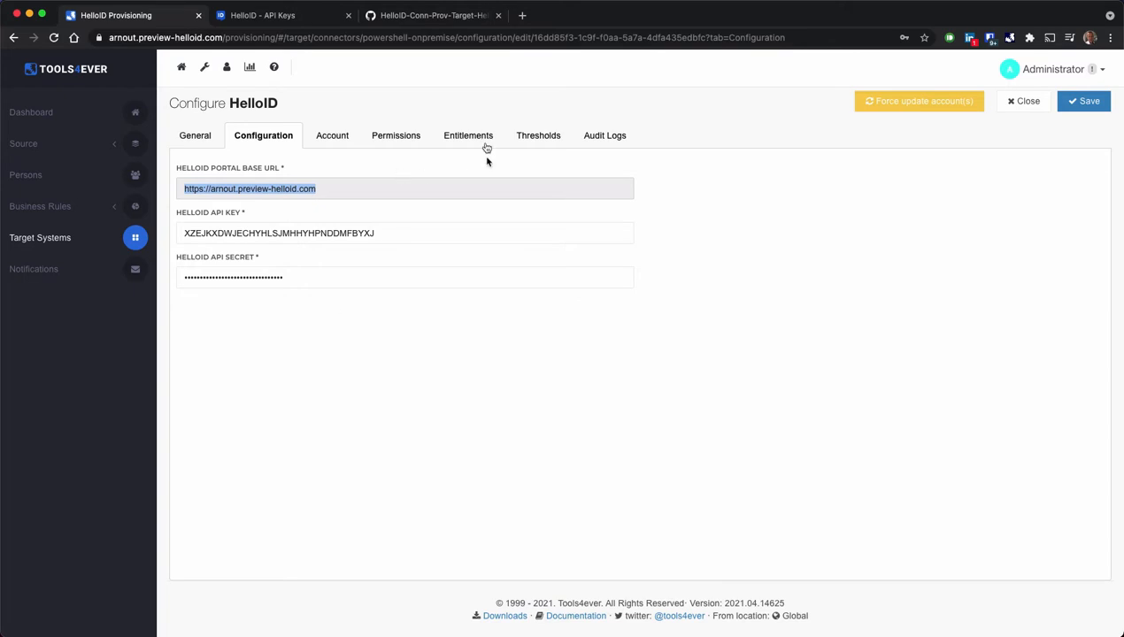
Switch to the HelloID admin portal, open the second API key for editing and reveal its secret
left_click(283, 16)
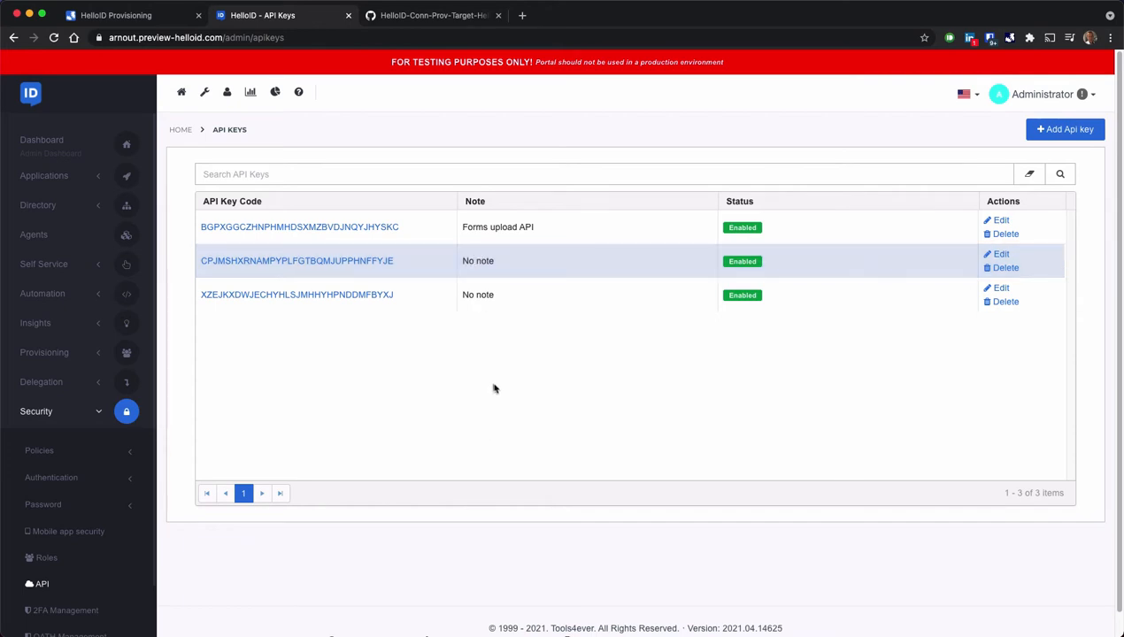
left_click(1000, 255)
double_click(389, 211)
left_click(642, 250)
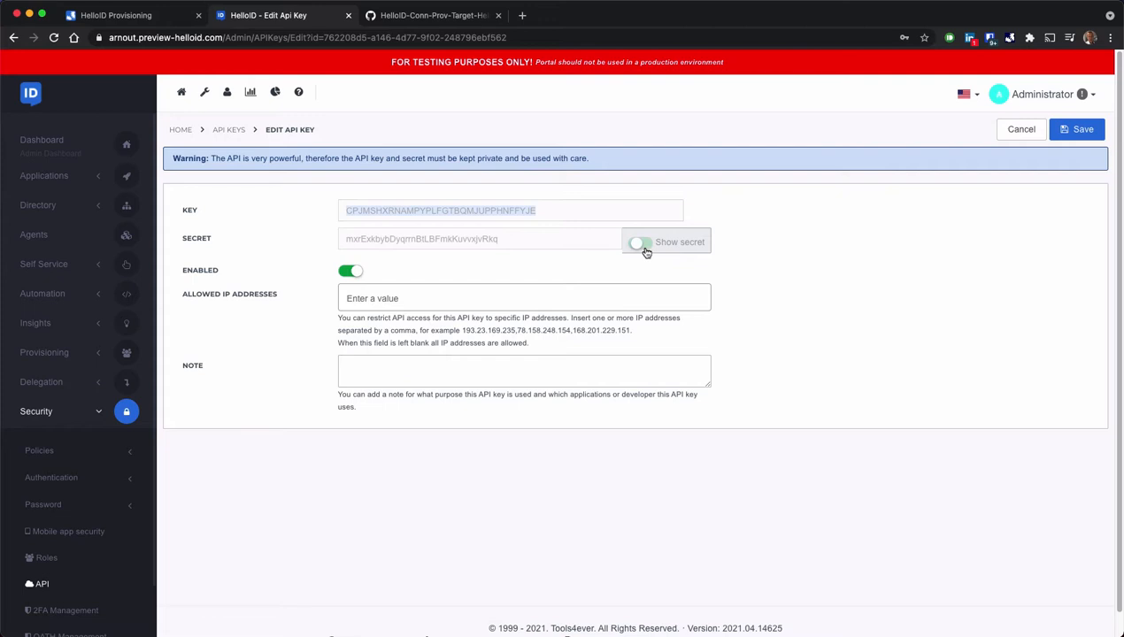
double_click(387, 239)
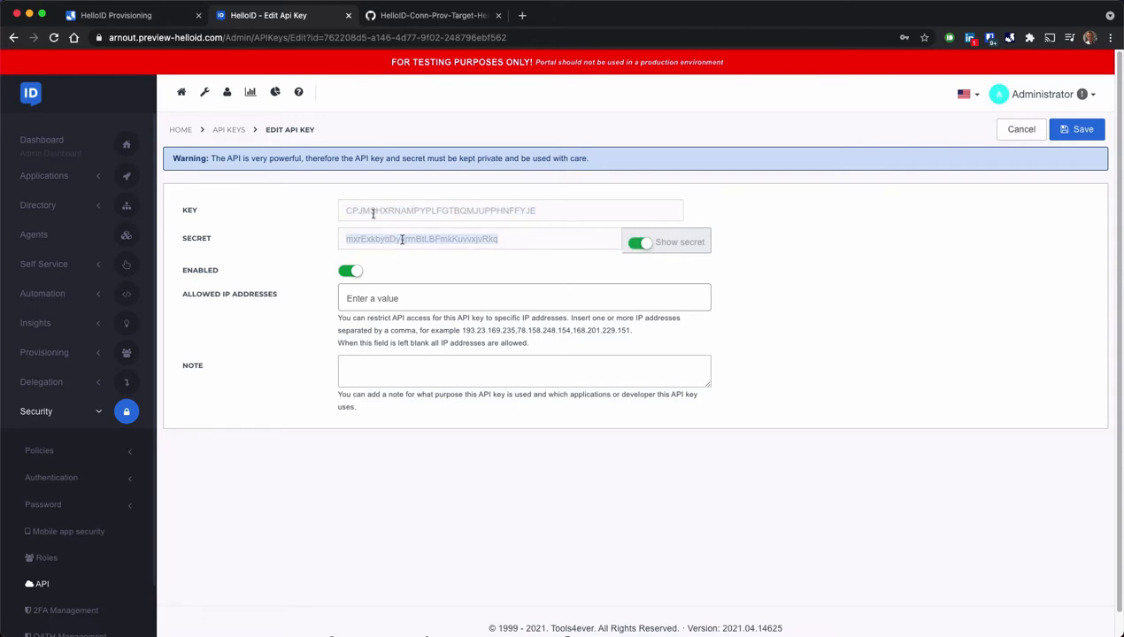
Return to the HelloID target system in HelloID Provisioning and open its permissions configuration
left_click(163, 18)
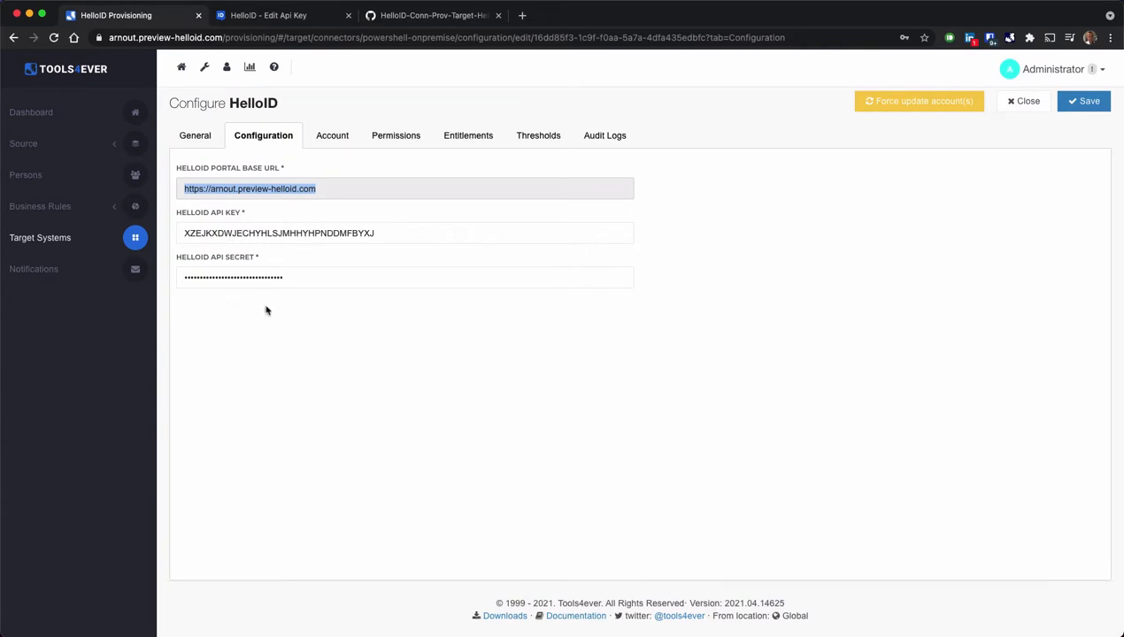
left_click(200, 137)
left_click(331, 137)
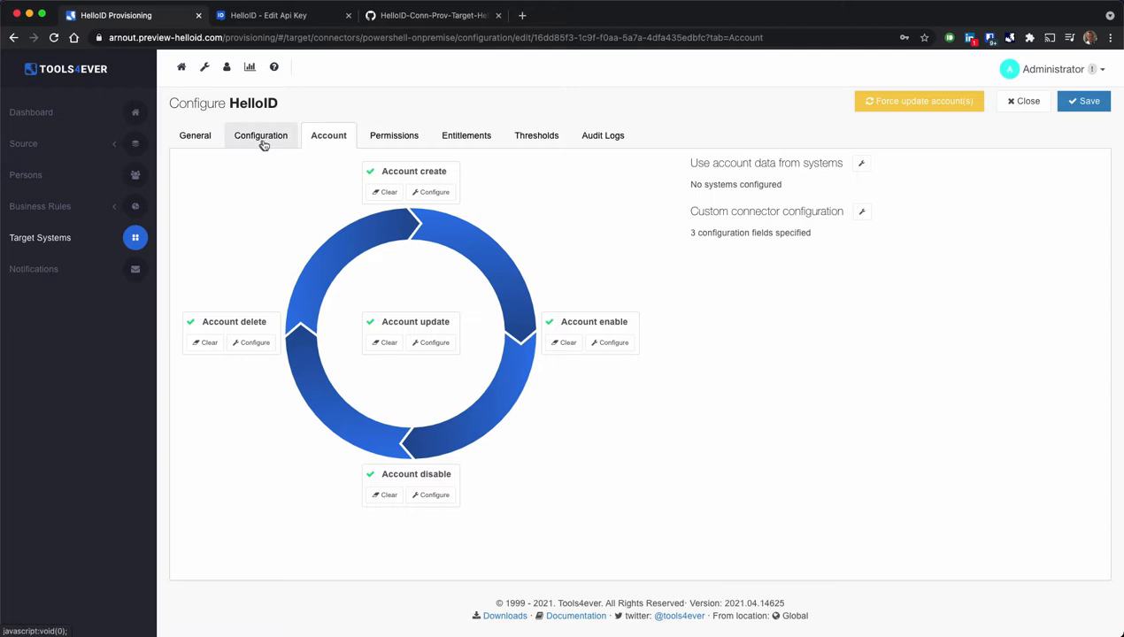
left_click(394, 140)
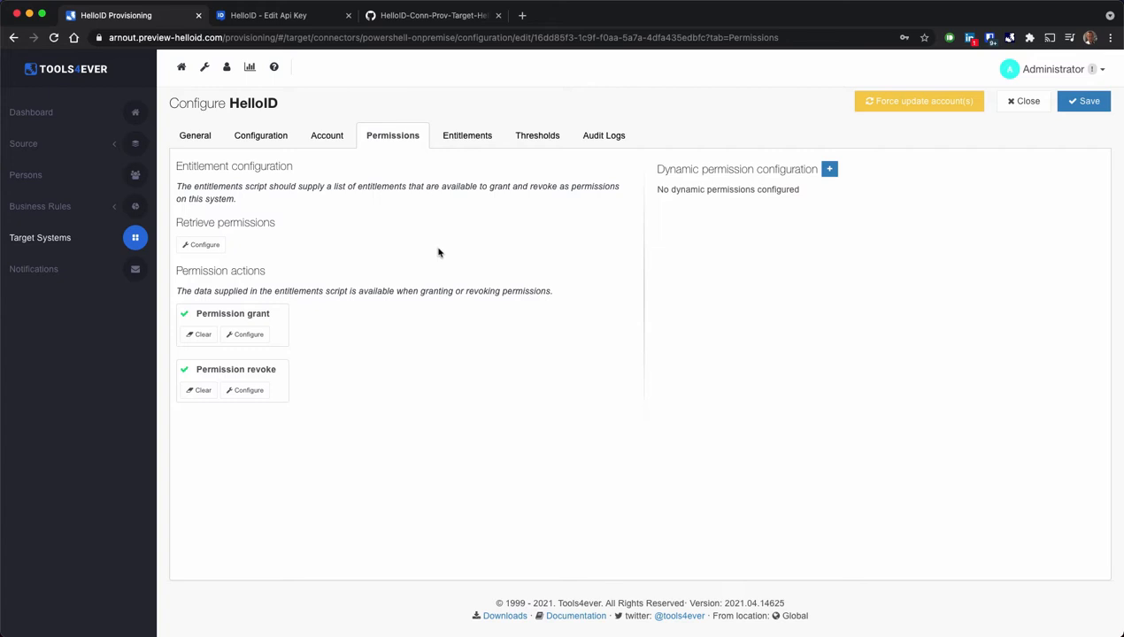
Check the Retrieve permissions script against the GitHub repository's entitlements.ps1 entry, return to HelloID Provisioning, and save the HelloID target system
left_click(202, 246)
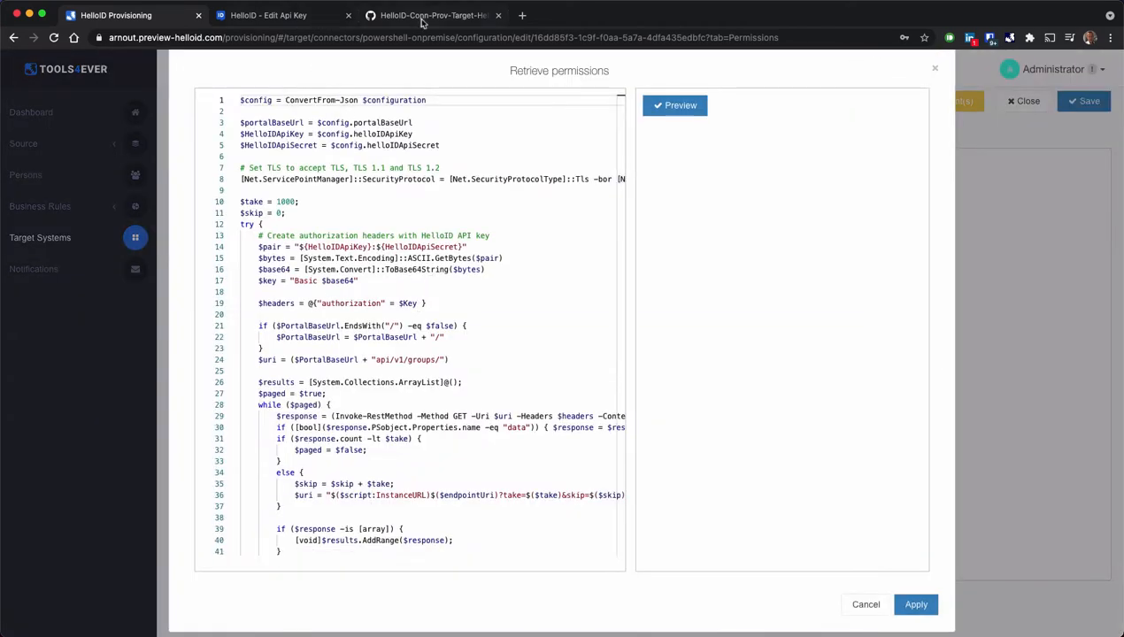
left_click(418, 17)
left_click(13, 37)
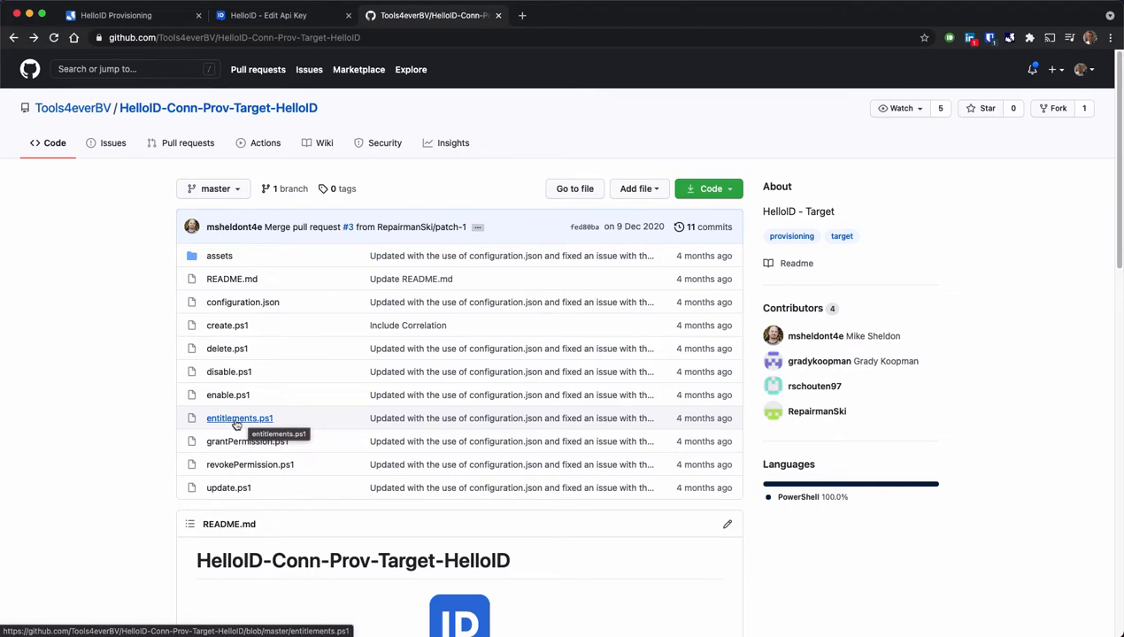
left_click(151, 15)
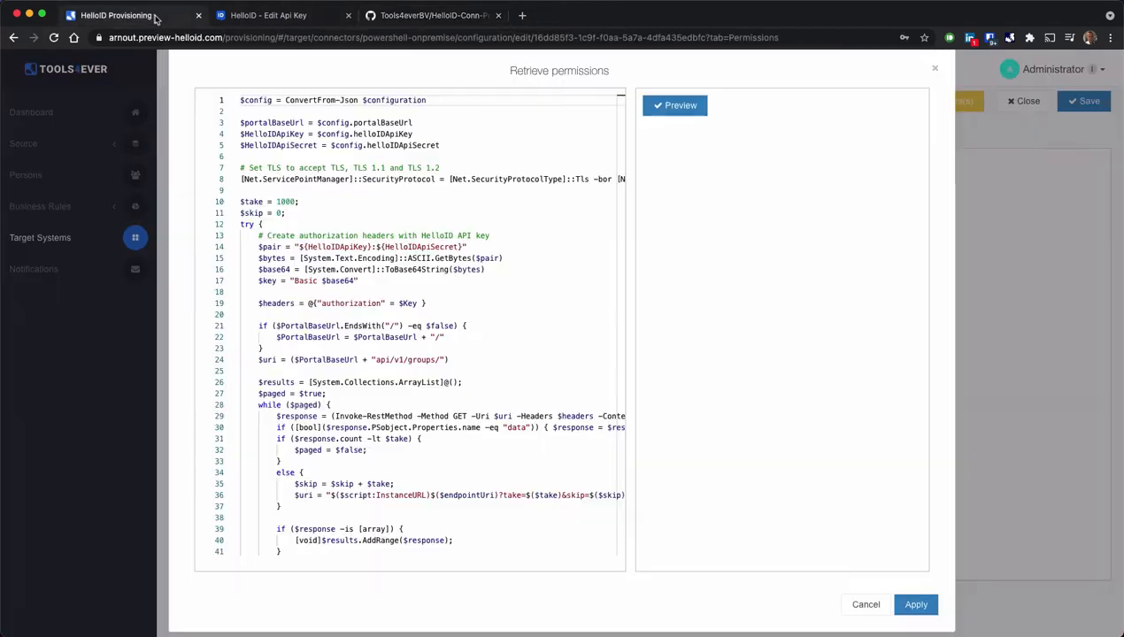
left_click(866, 604)
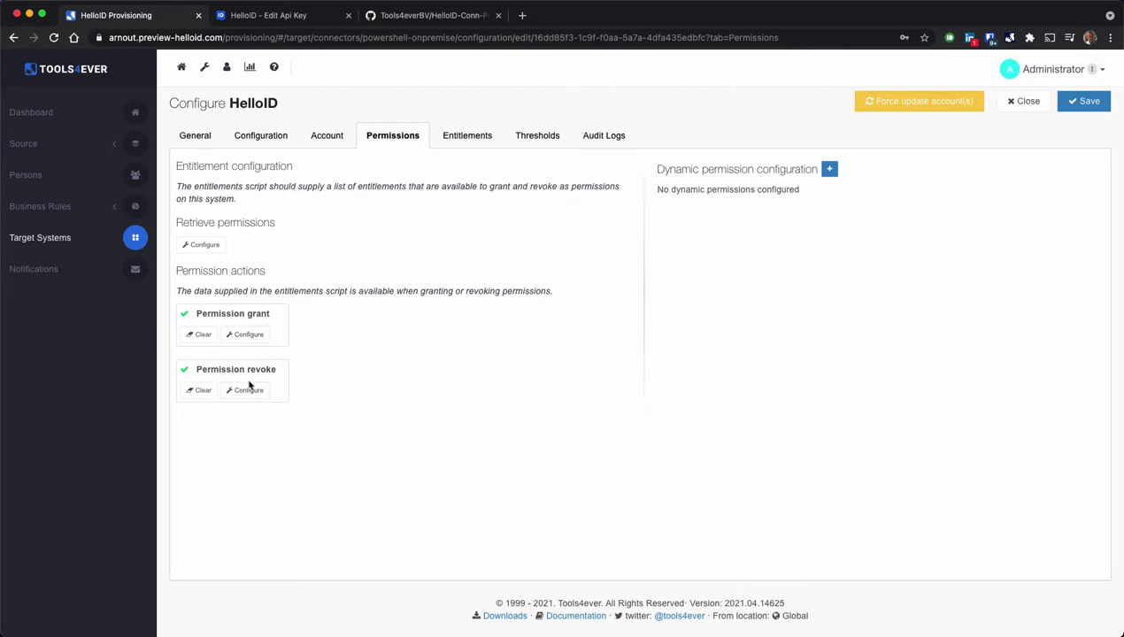
left_click(1089, 103)
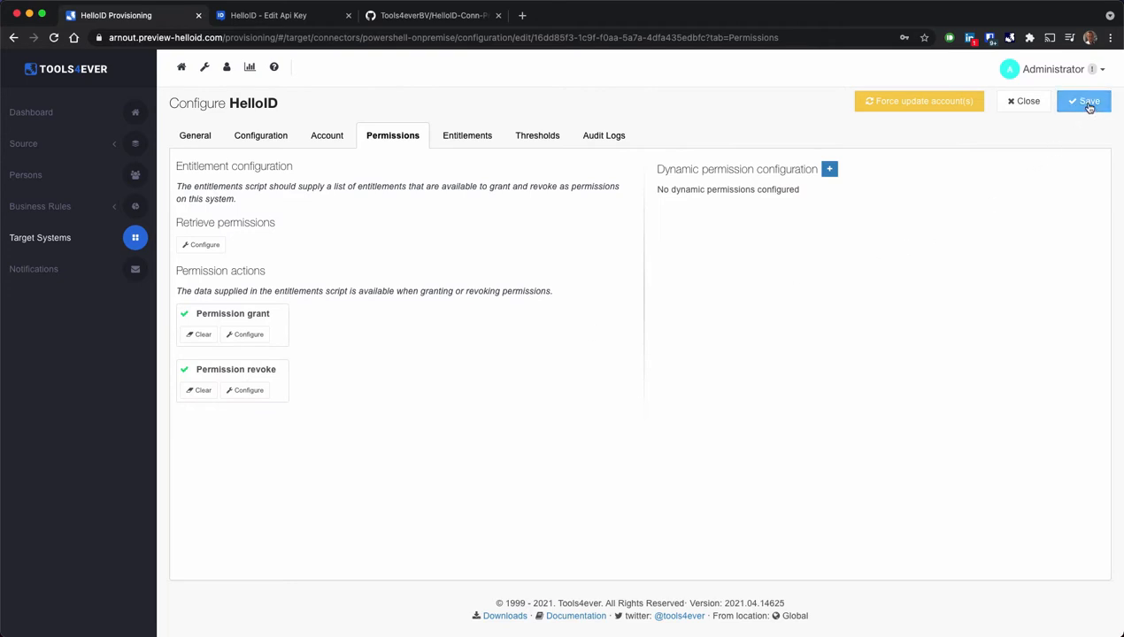
left_click(1089, 106)
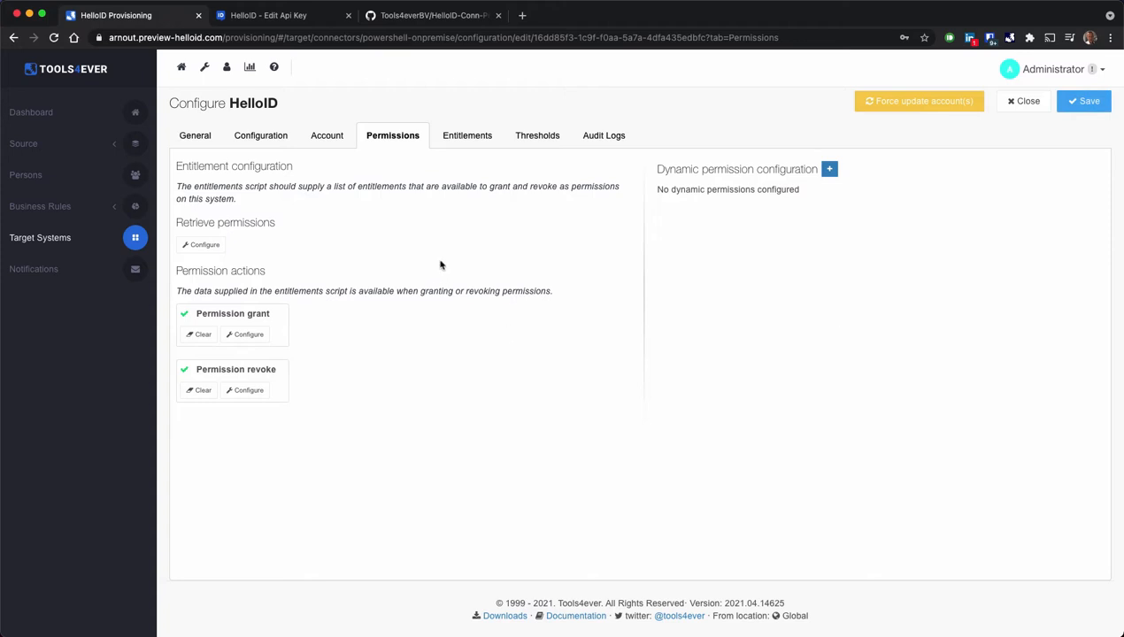
Create a business rule and name it "HelloID account" followed by the person's account name
left_click(55, 207)
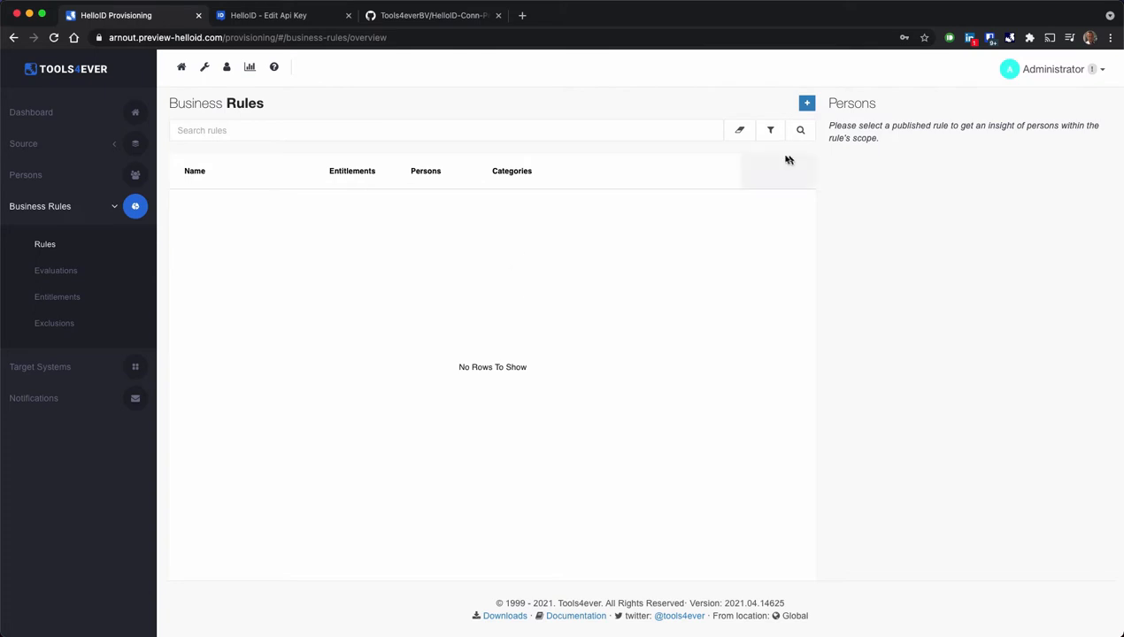
left_click(806, 103)
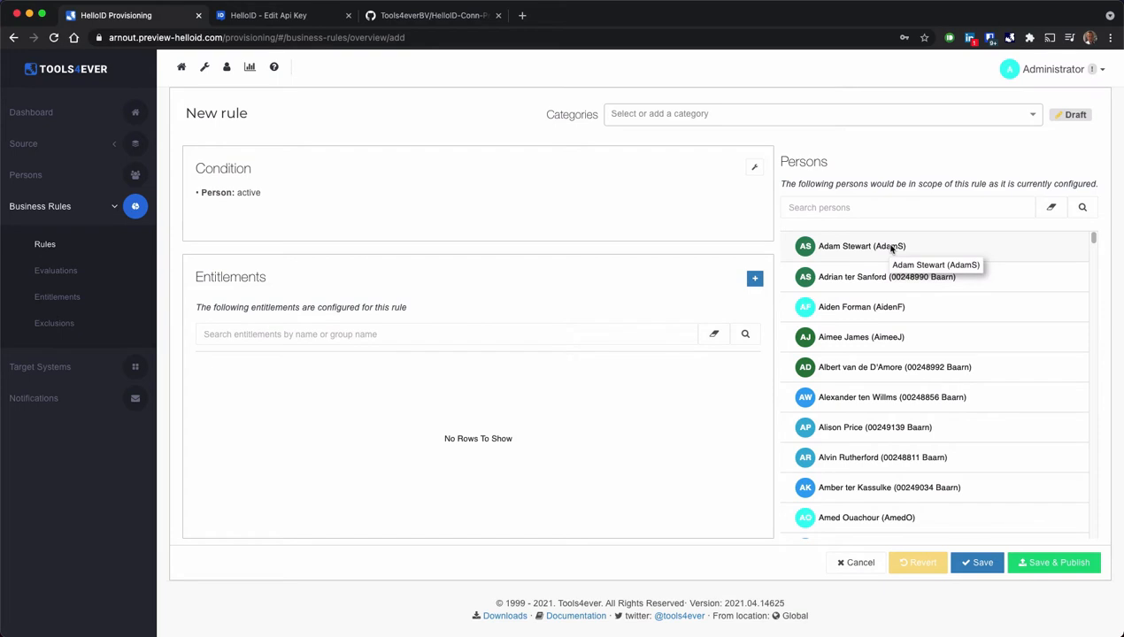
left_click_drag(185, 114, 264, 113)
type("HelloID account AdamS")
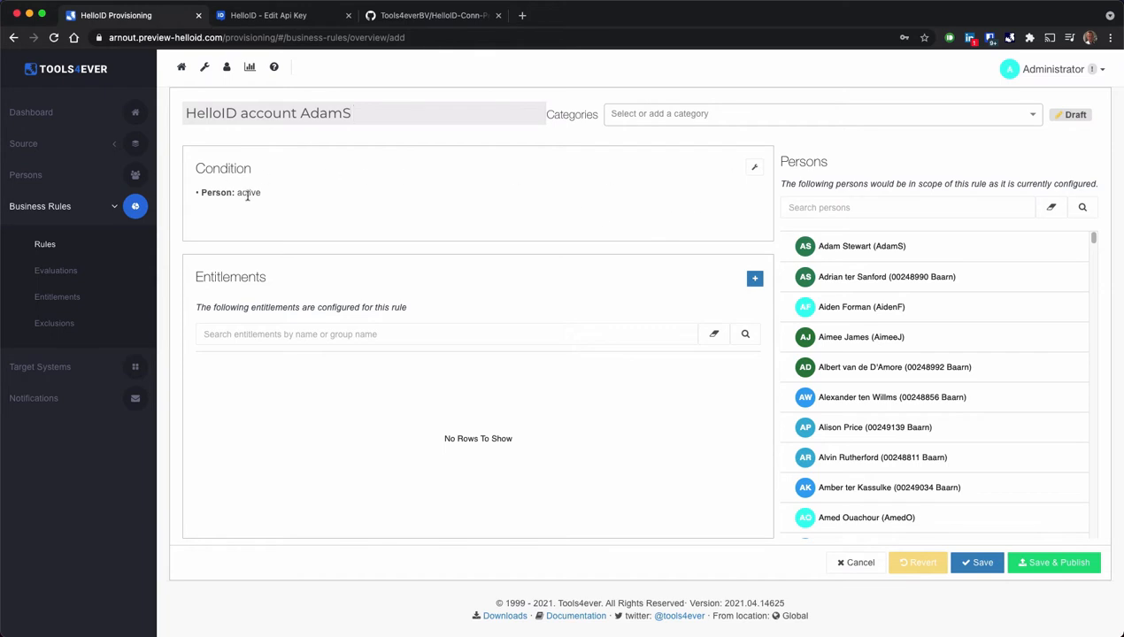
Add a person attribute option to the rule's condition and select Person.ExternalId as its attribute
left_click(755, 170)
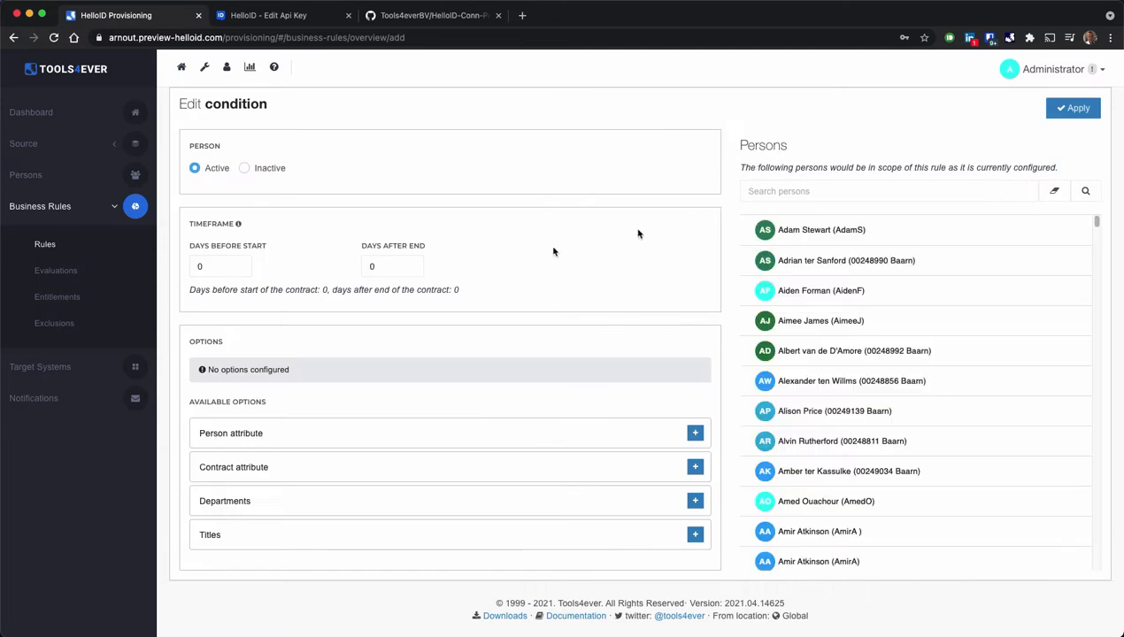
left_click(695, 437)
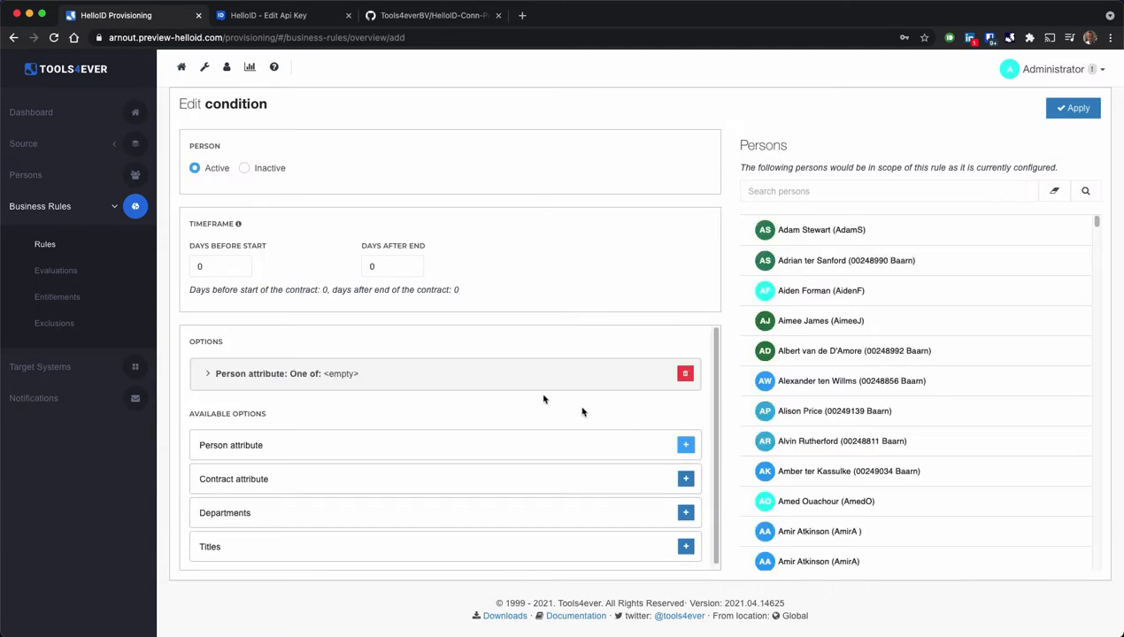
left_click(336, 376)
scroll(337, 375, "down", 1)
left_click(303, 458)
type("exter")
left_click(289, 481)
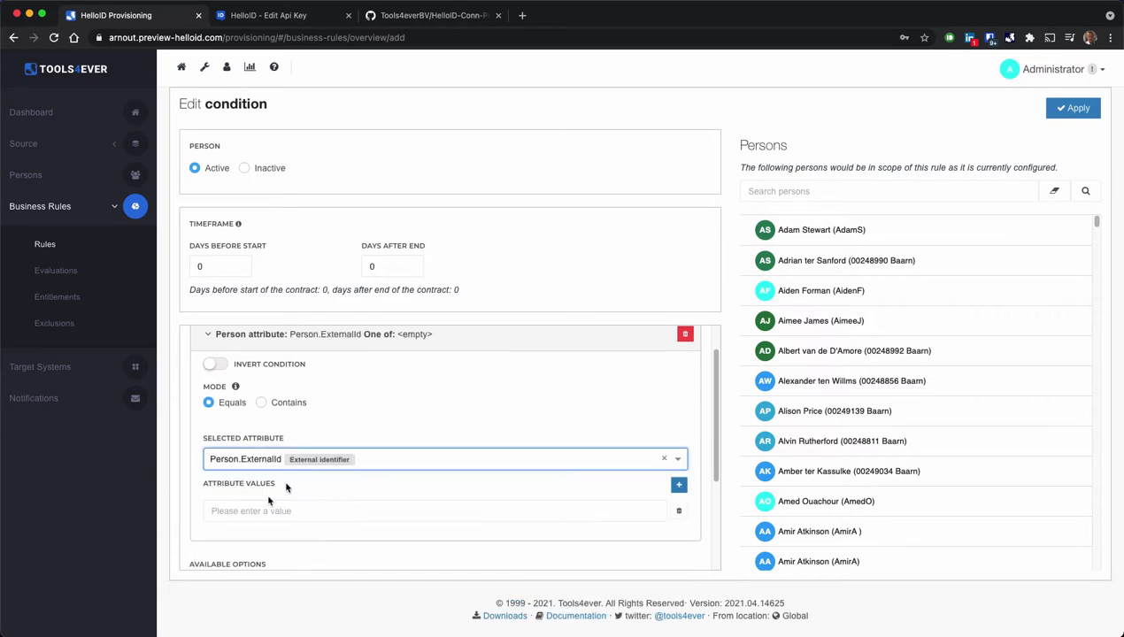
Enter the person's external identifier as the attribute value, check the person in scope, and apply the condition
left_click(257, 511)
type("AdamS")
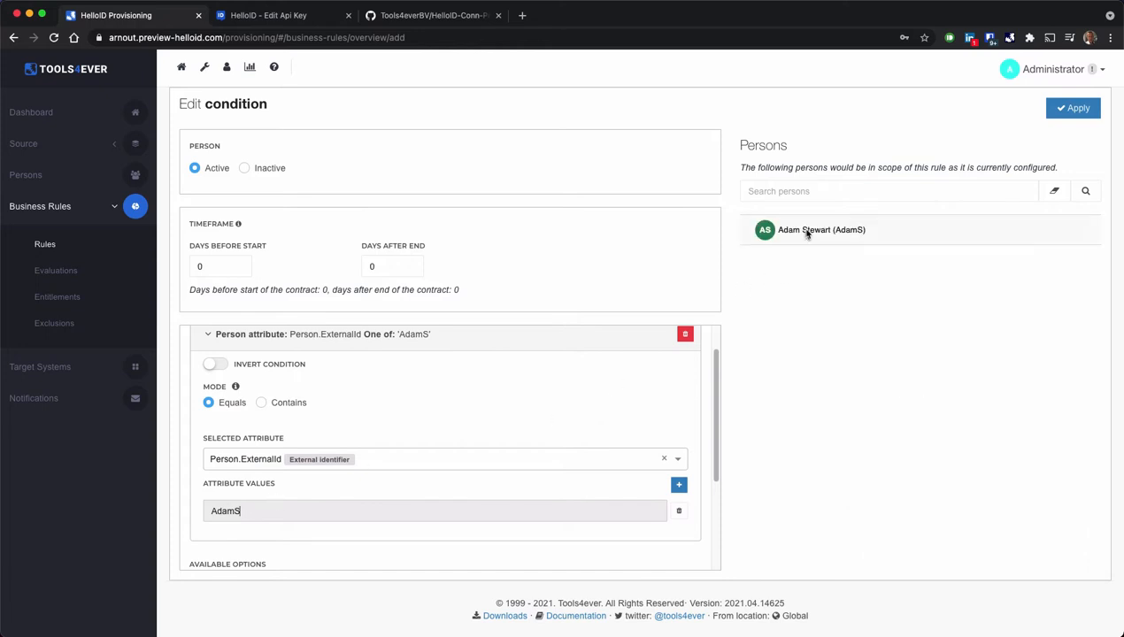
left_click(806, 233)
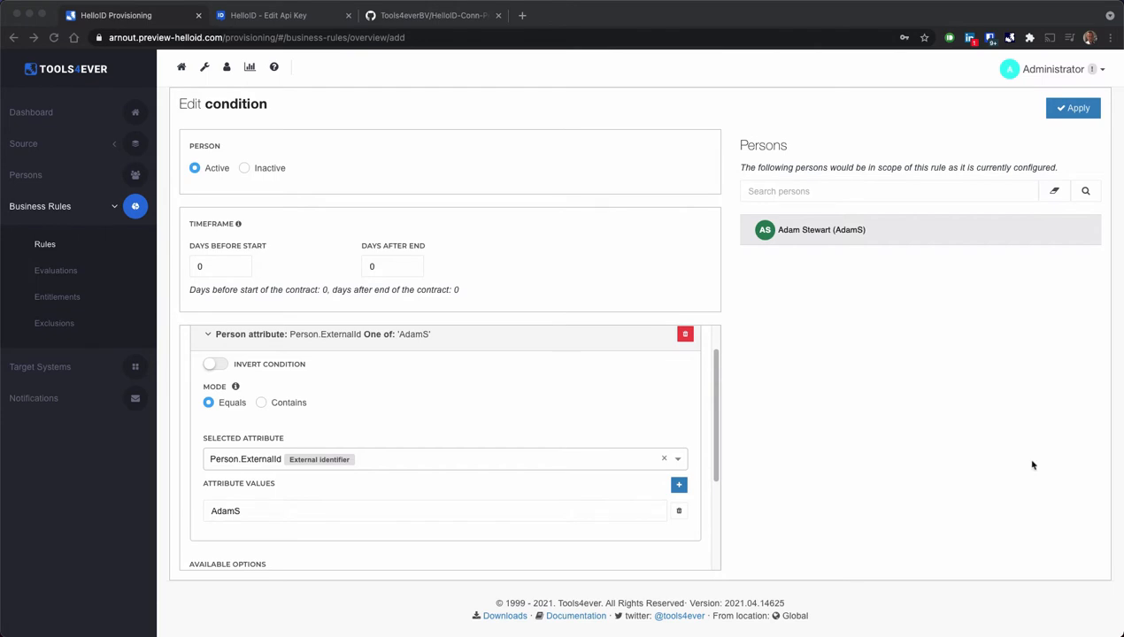
left_click(951, 387)
left_click(1067, 112)
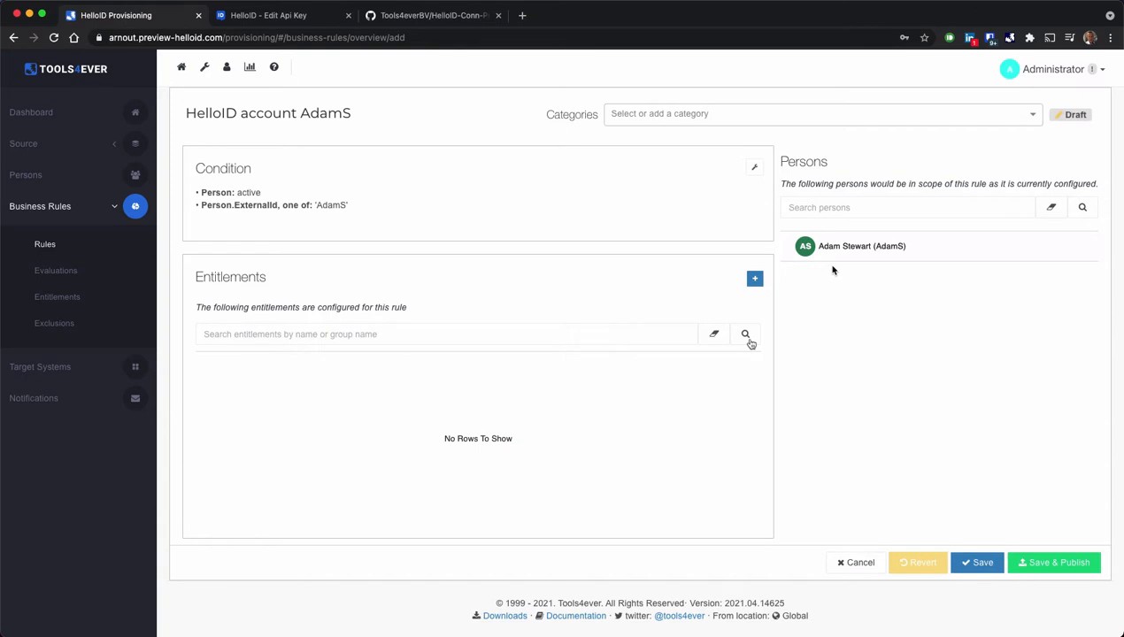
Add the HelloID entitlements Account and Permission - Elastic_Reports_Read to the rule, then save and publish it
left_click(754, 282)
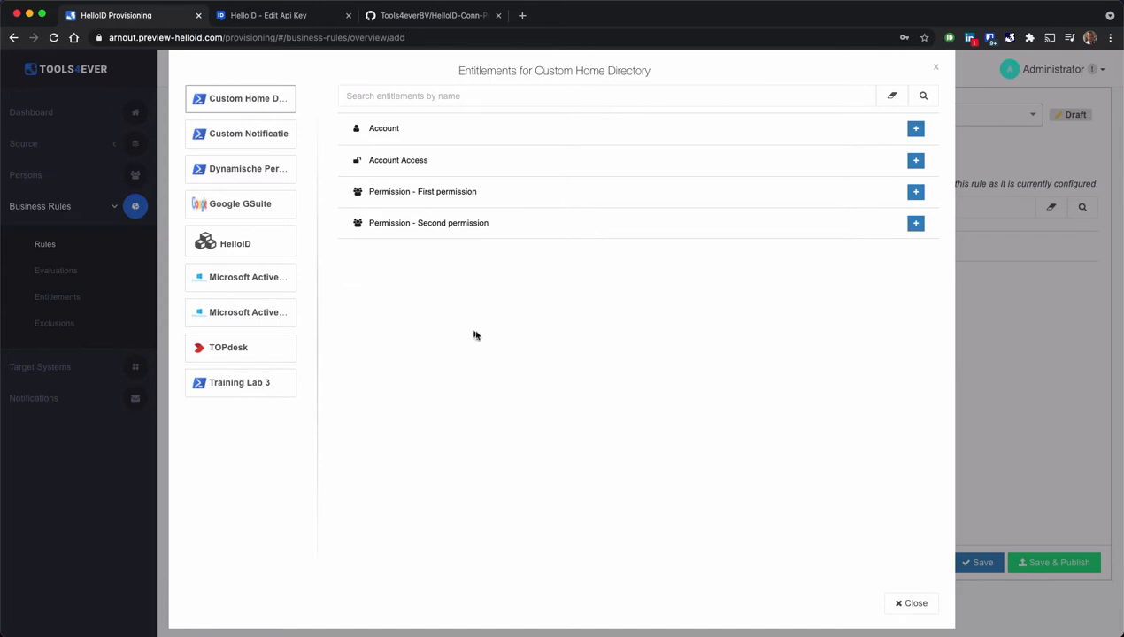
left_click(252, 245)
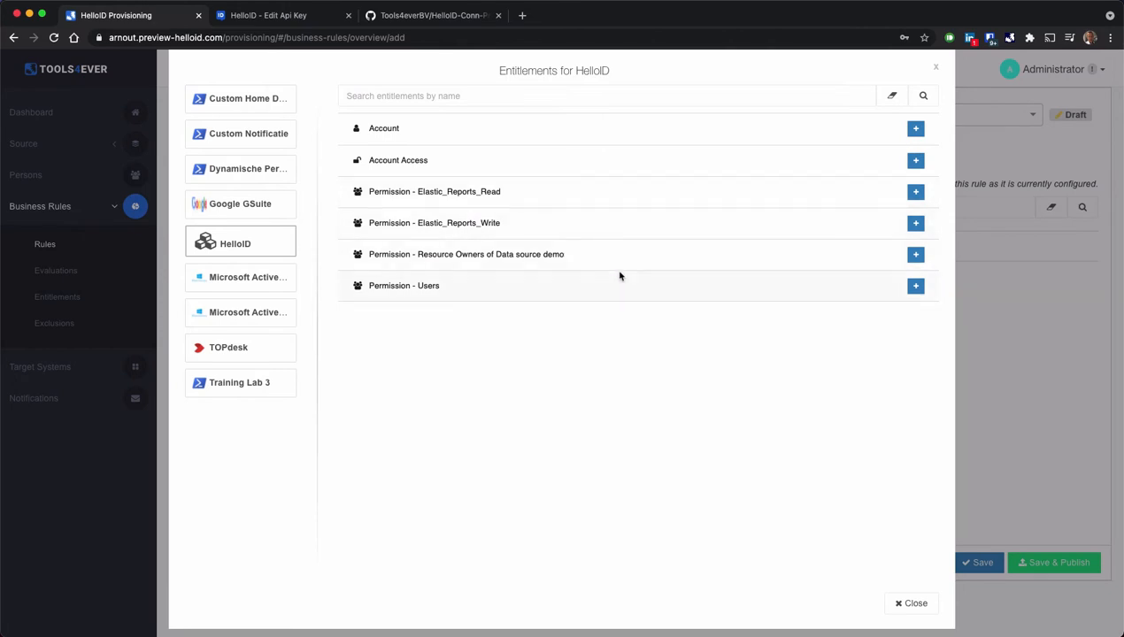
left_click(915, 130)
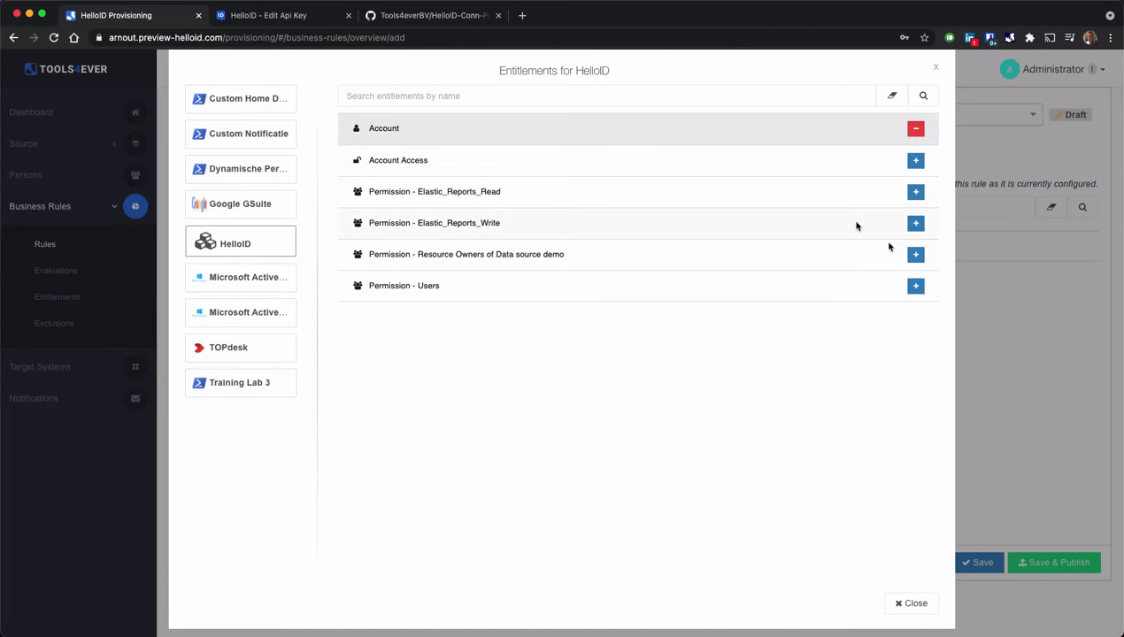
left_click(916, 193)
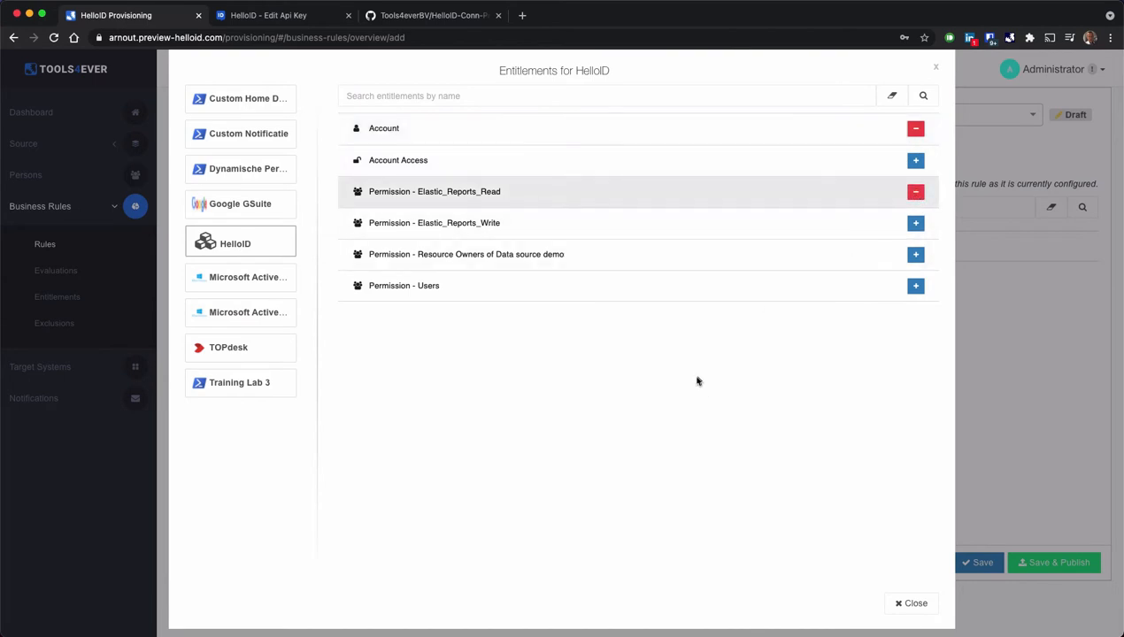
left_click(911, 603)
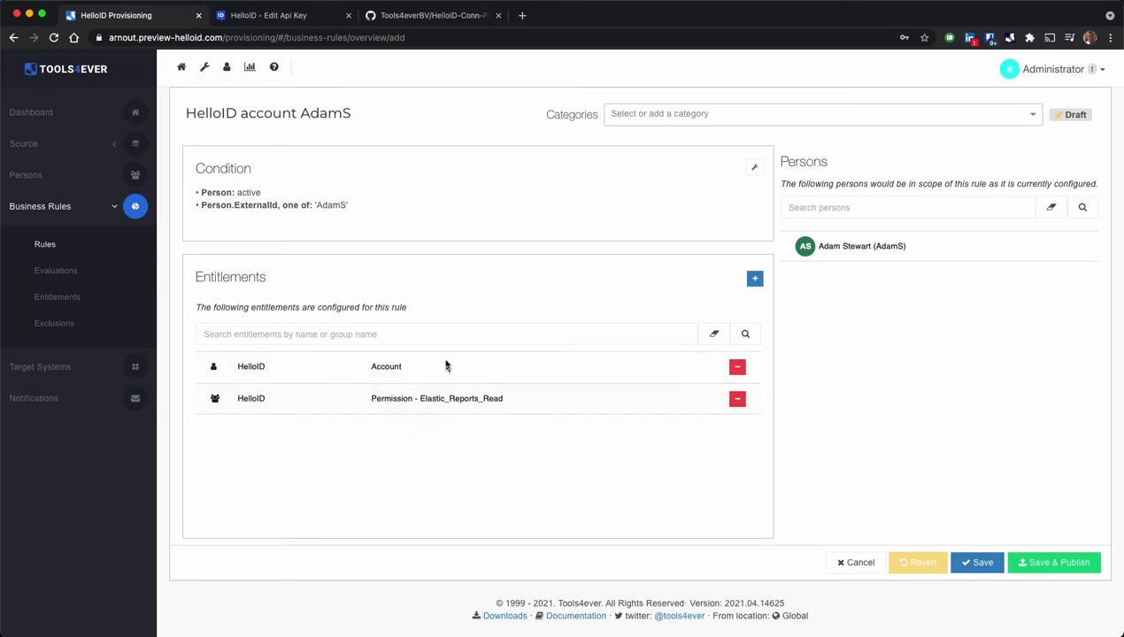
left_click(1053, 562)
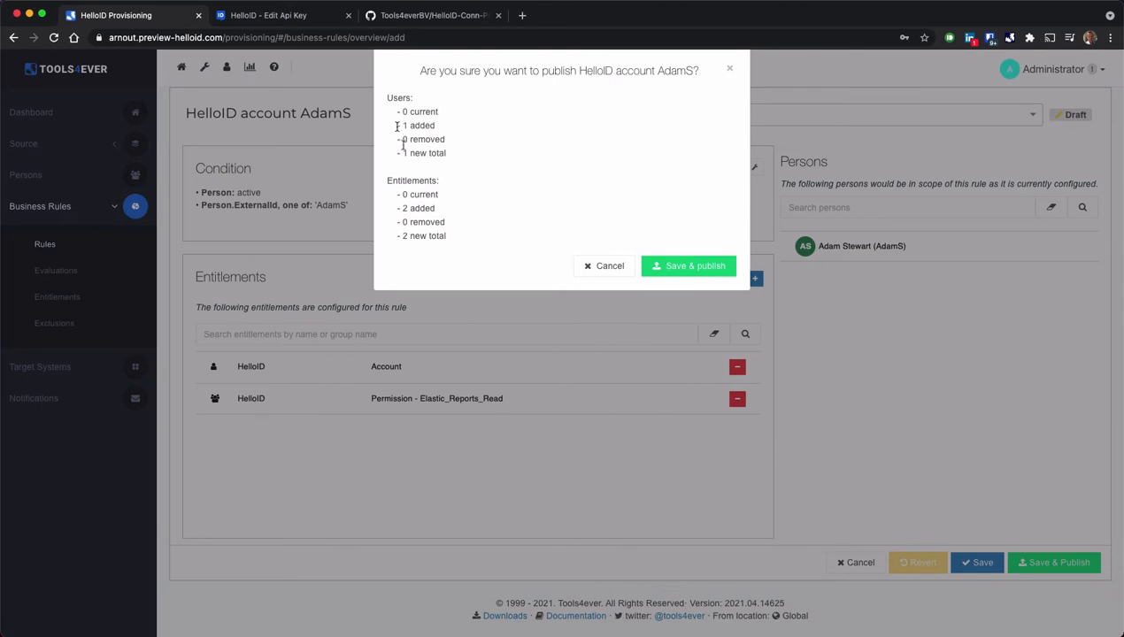
left_click(689, 268)
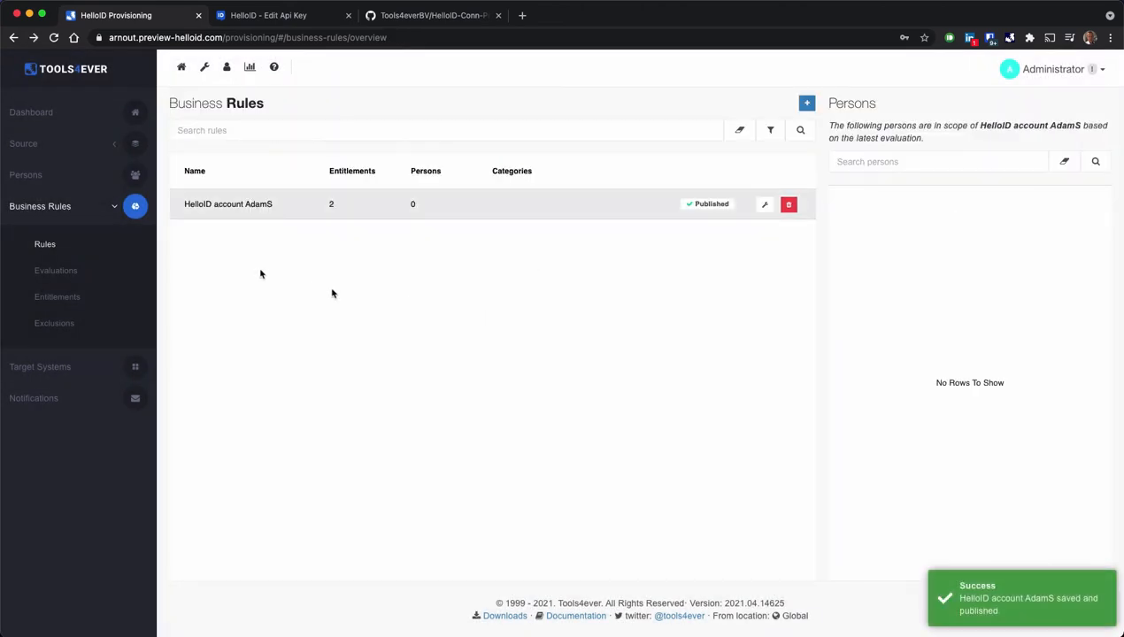
Start a new business rule evaluation and inspect the operations listed for it
left_click(62, 276)
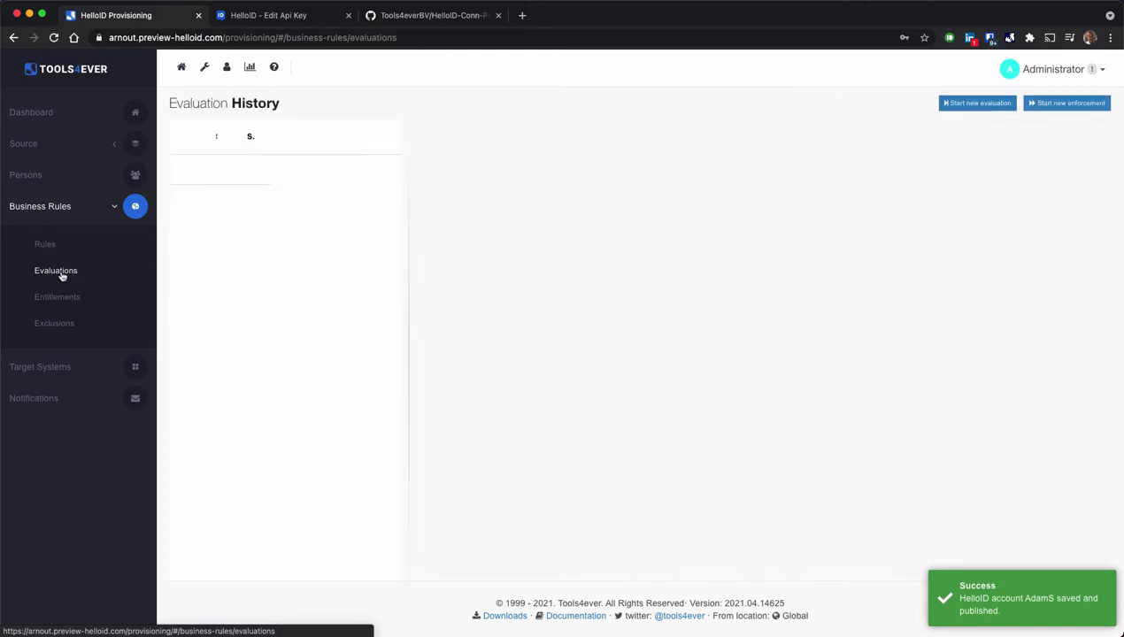
left_click(973, 104)
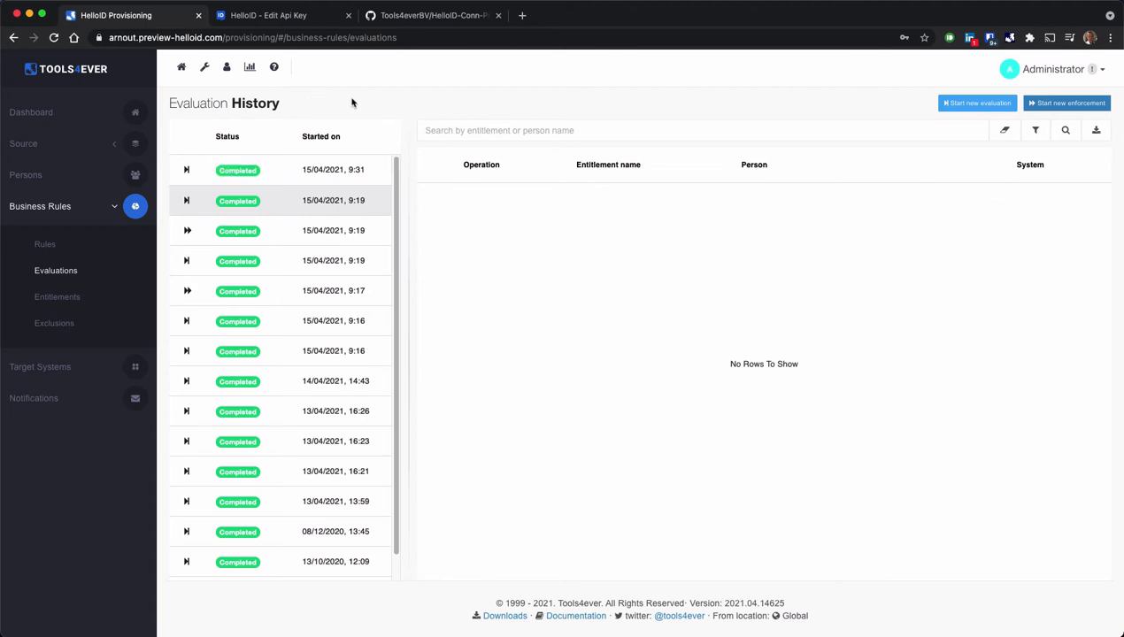
left_click(287, 171)
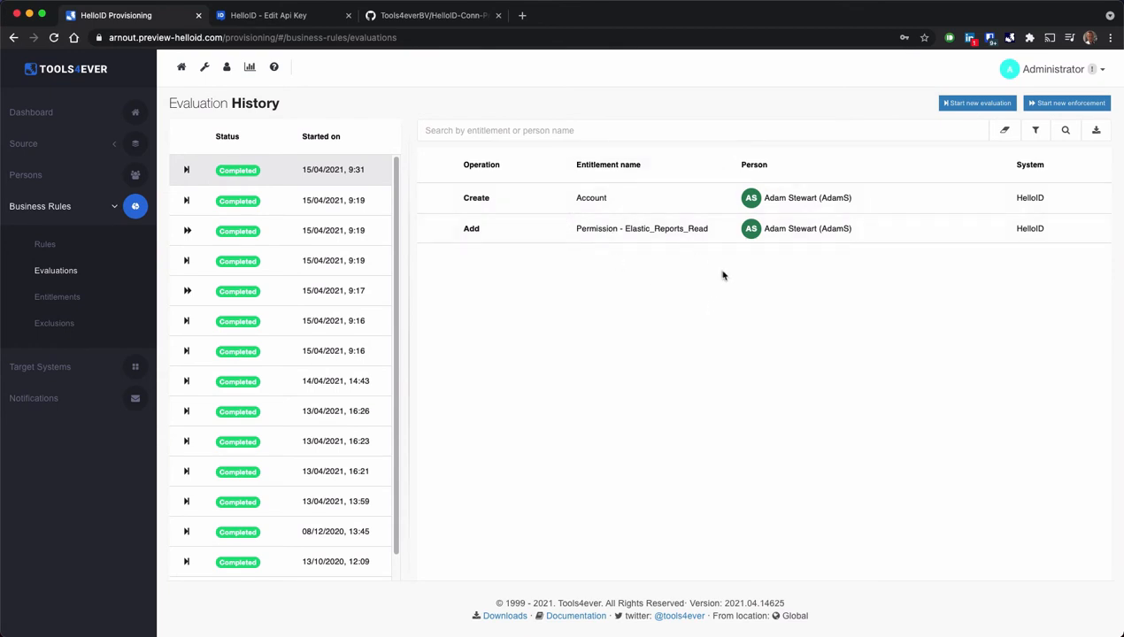
Start a new enforcement, inspect its operations, and check the status of the granted items in the business rules' entitlements overview
left_click(1069, 106)
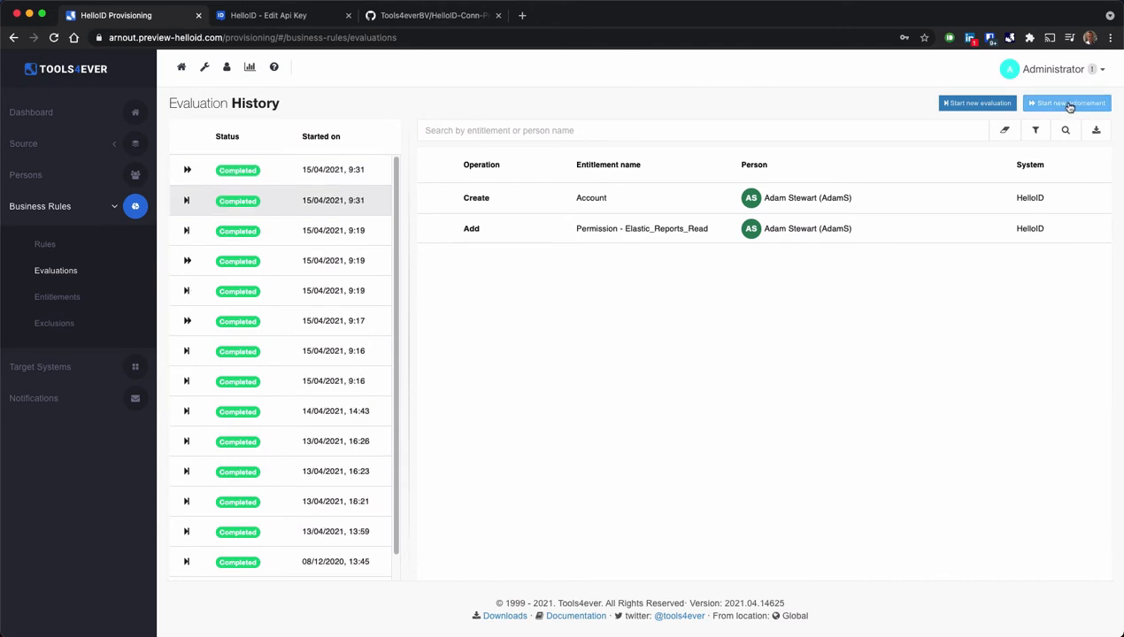
left_click(196, 174)
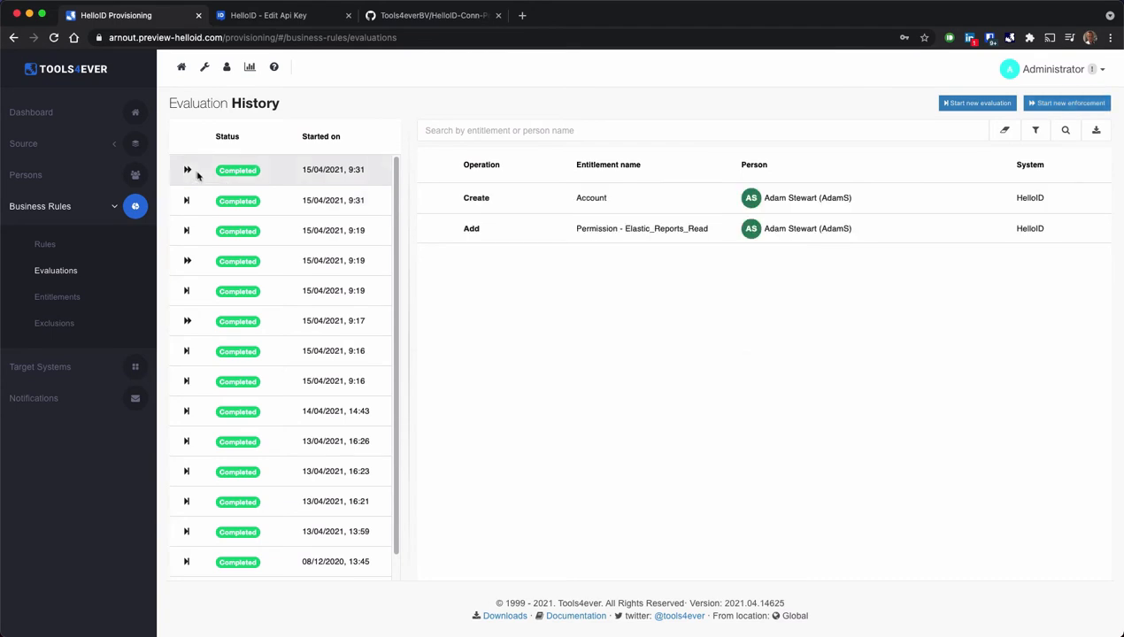
left_click(64, 297)
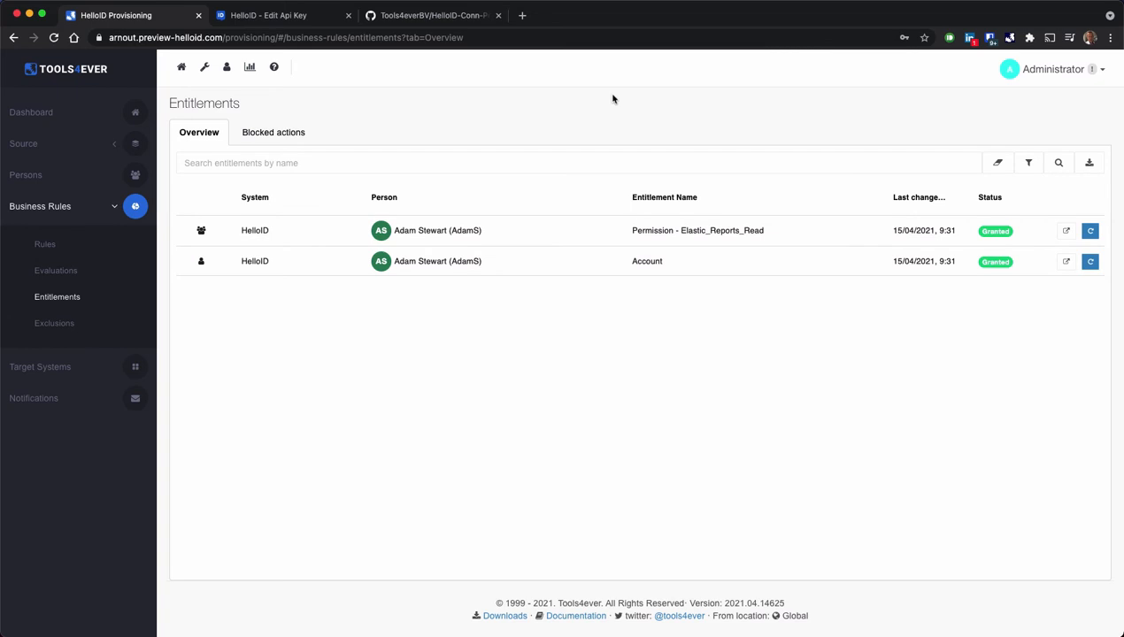
Switch to the HelloID admin portal and view the directory's users to check the provisioned account
left_click(301, 17)
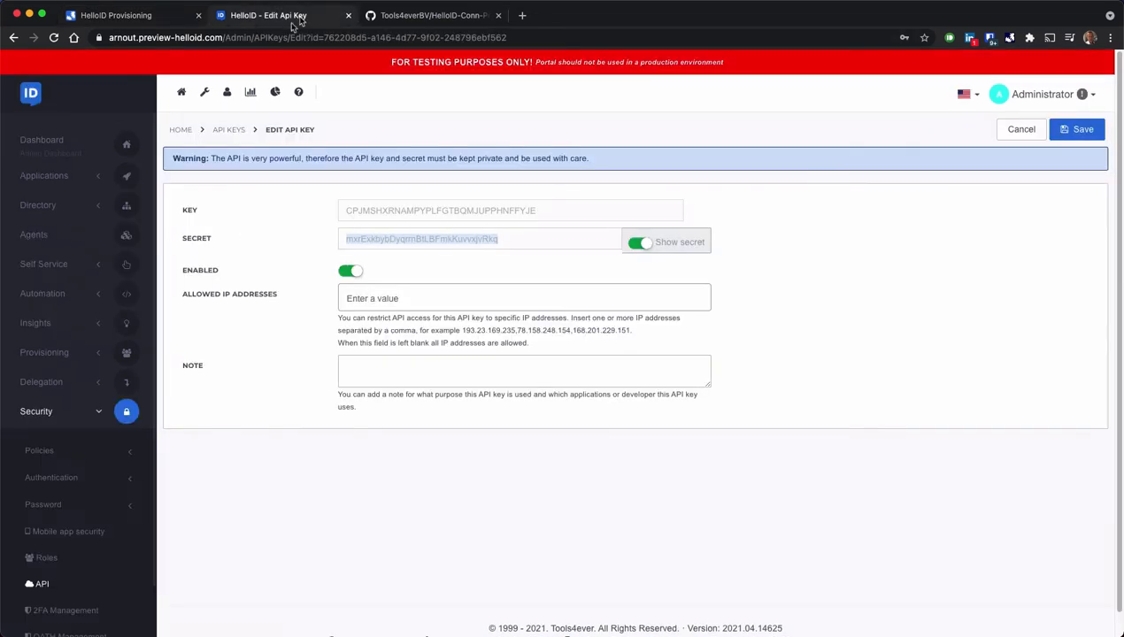
left_click(44, 207)
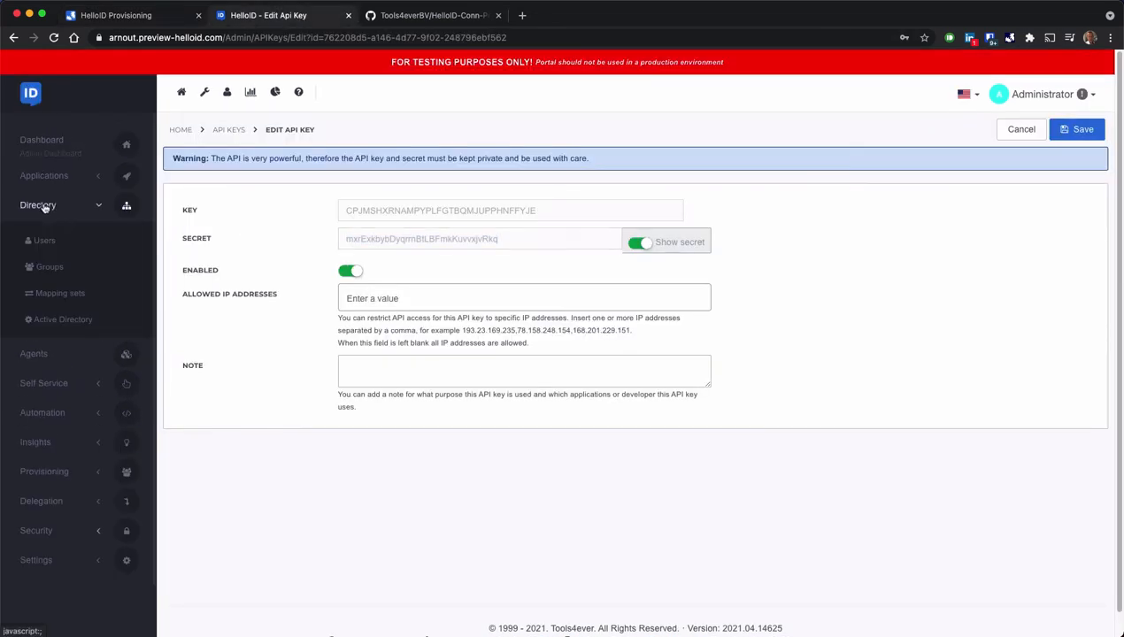
left_click(42, 247)
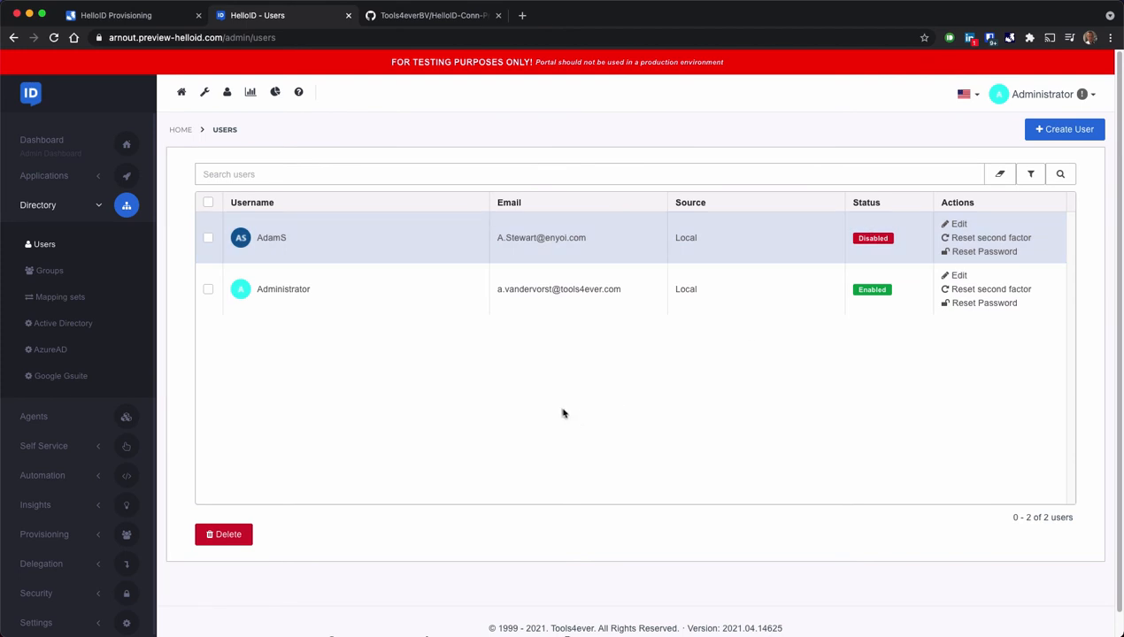
Return to HelloID Provisioning and open the account configuration of the HelloID target system
left_click(166, 19)
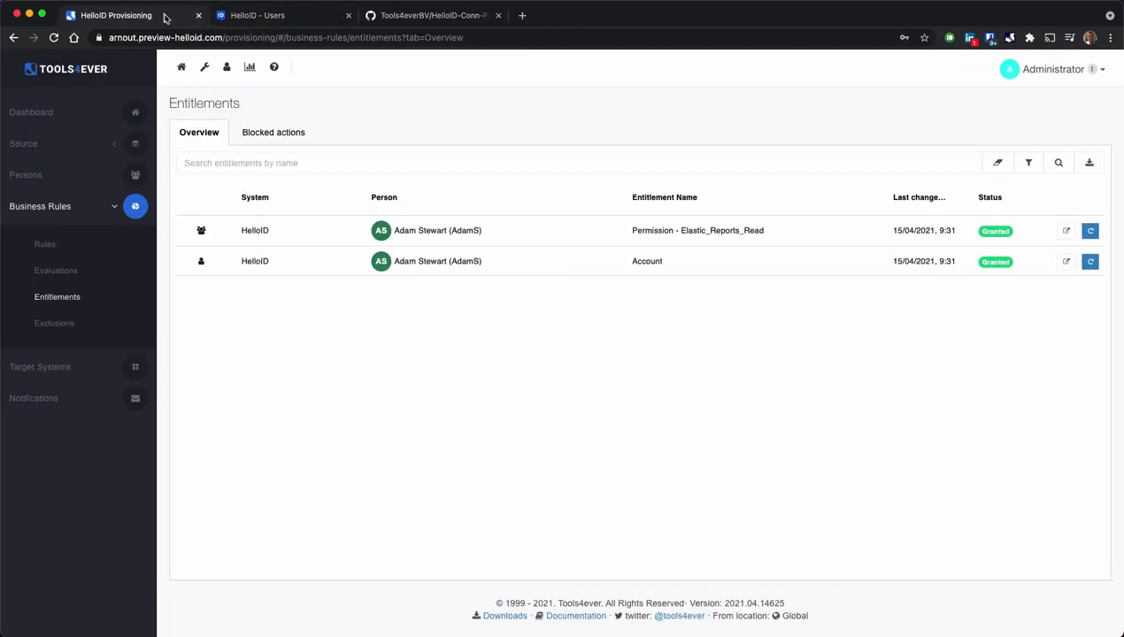
left_click(49, 370)
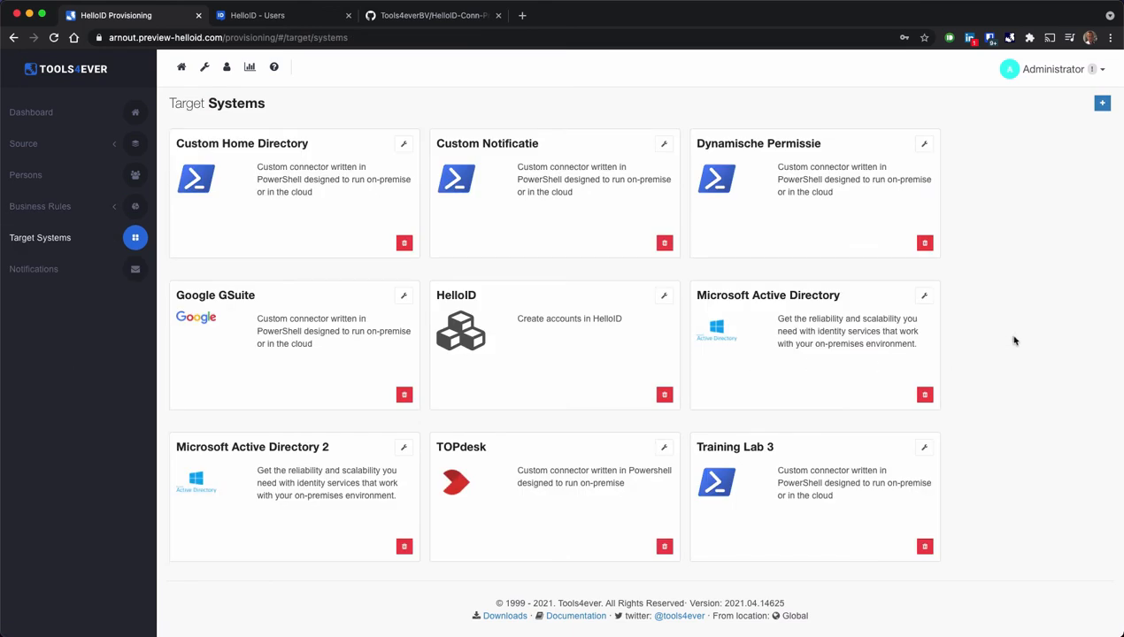
left_click(664, 295)
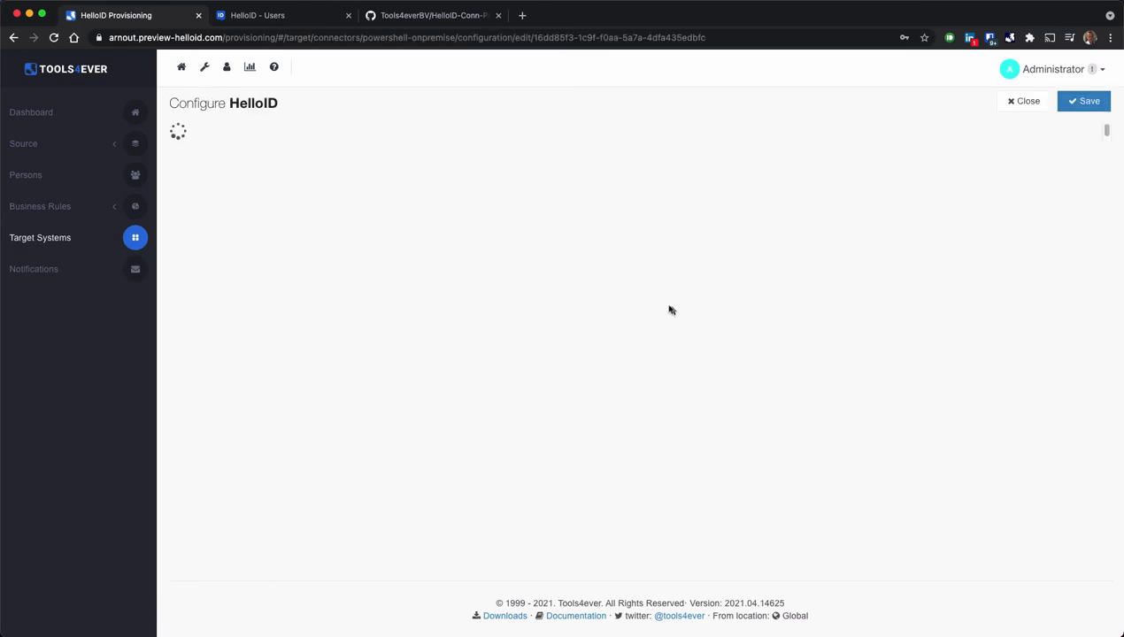
left_click(328, 138)
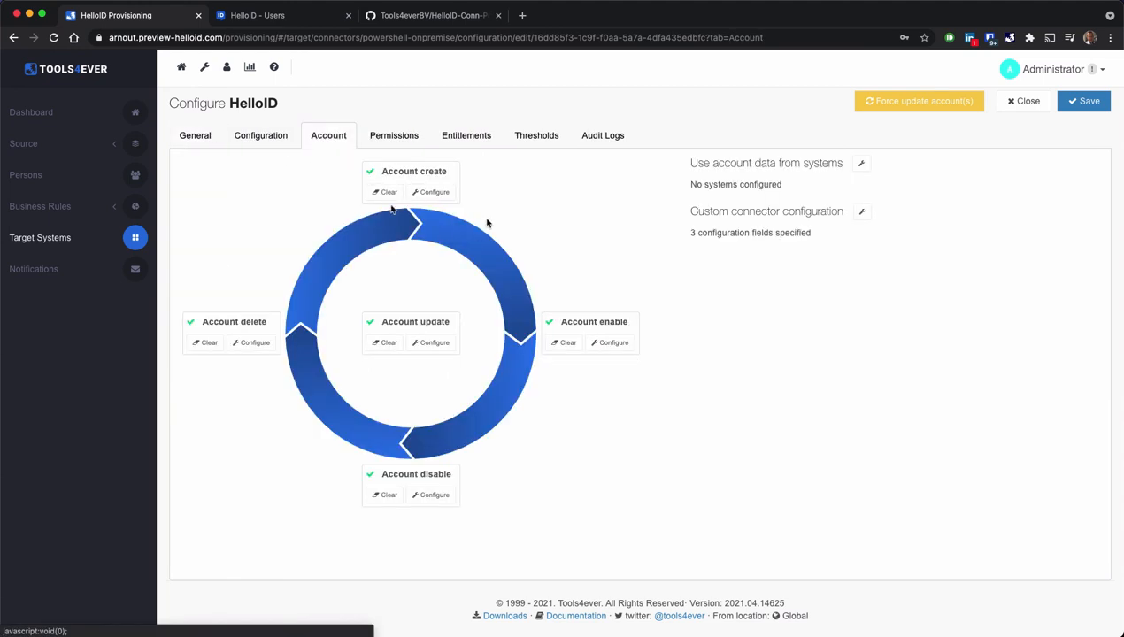